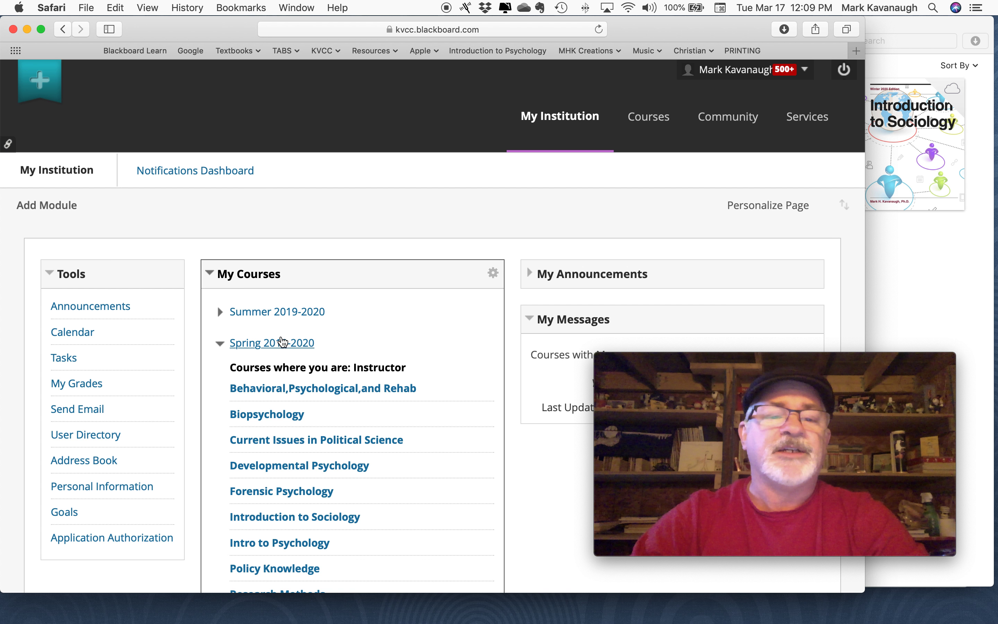
# Open the Developmental Psychology course from the Spring 2019-2020 course list
pyautogui.scroll(-3, 357, 246)
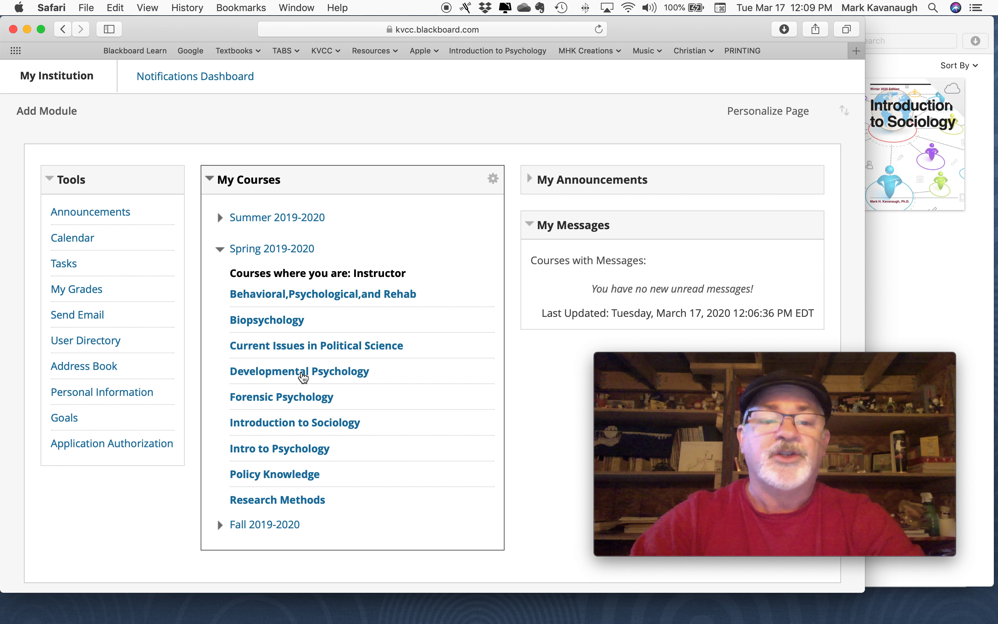
pyautogui.click(303, 375)
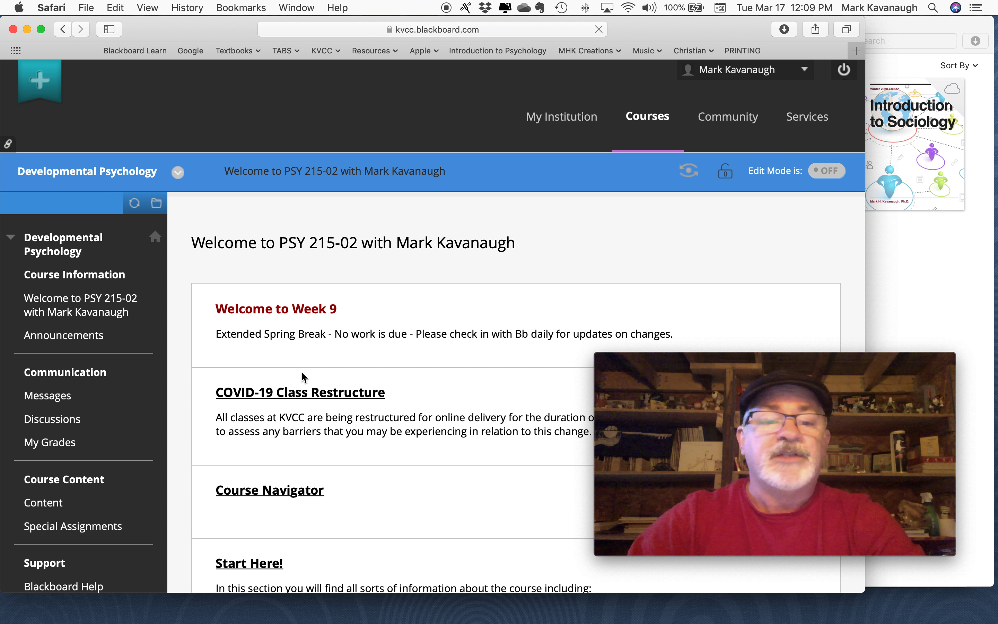
pyautogui.scroll(-1, 301, 371)
pyautogui.scroll(-5, 302, 375)
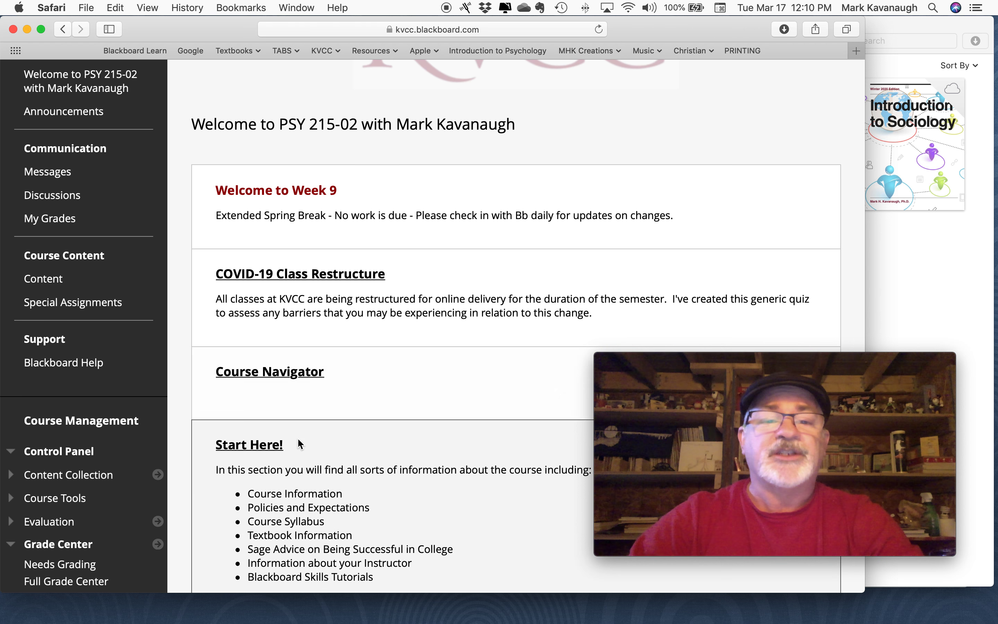
# Open the Course Navigator and review the week-by-week schedule of chapters and graded material
pyautogui.click(300, 375)
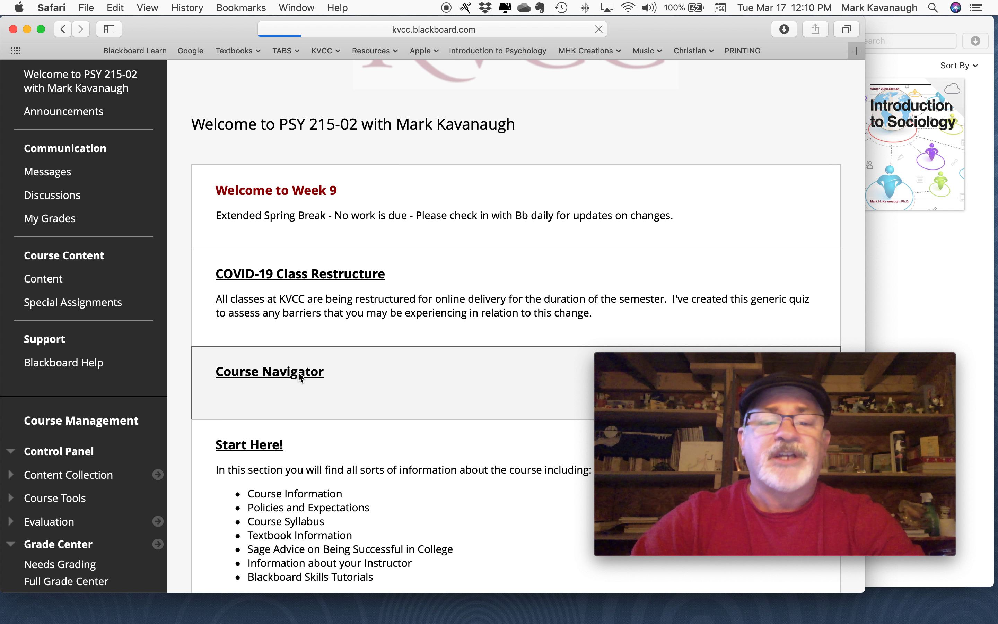
pyautogui.scroll(-15, 300, 375)
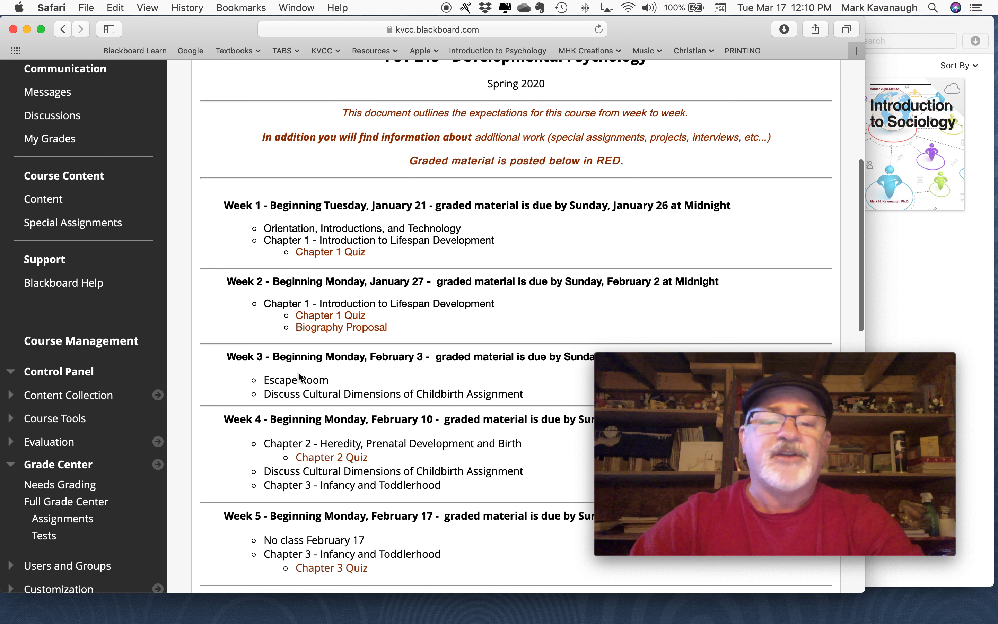
pyautogui.scroll(-10, 299, 372)
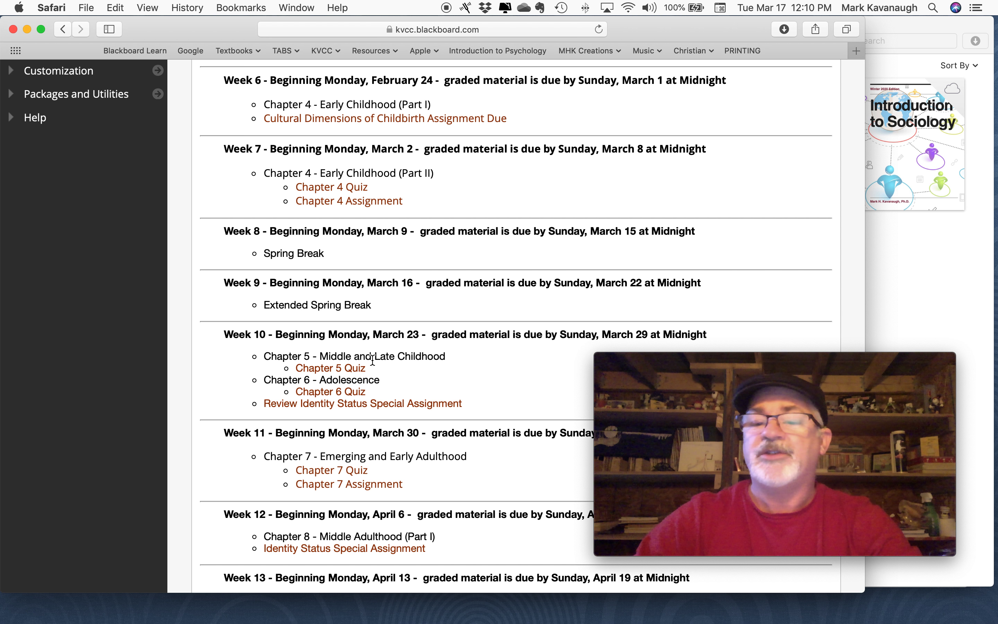
pyautogui.scroll(3, 373, 332)
pyautogui.scroll(15, 373, 332)
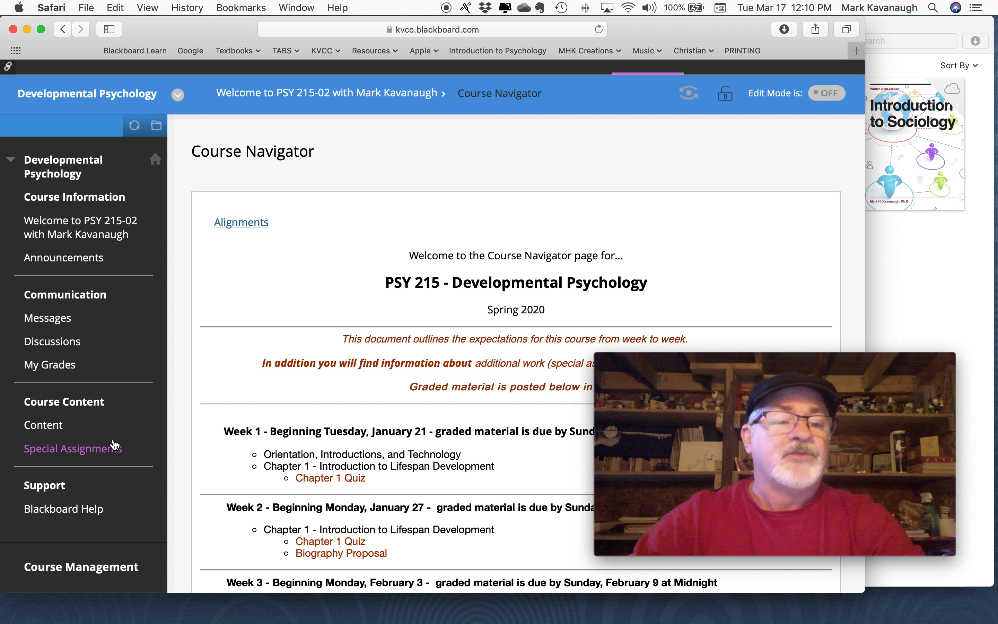
# Open the Chapter 5 - Middle and Late Childhood folder in the course content
pyautogui.click(37, 427)
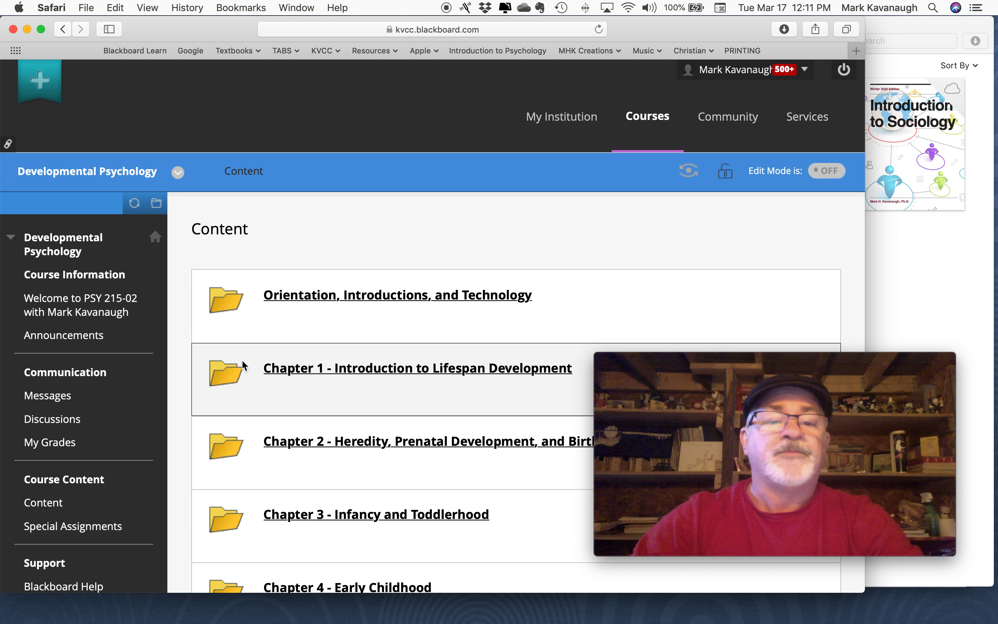
pyautogui.scroll(-5, 243, 363)
pyautogui.scroll(-1, 242, 362)
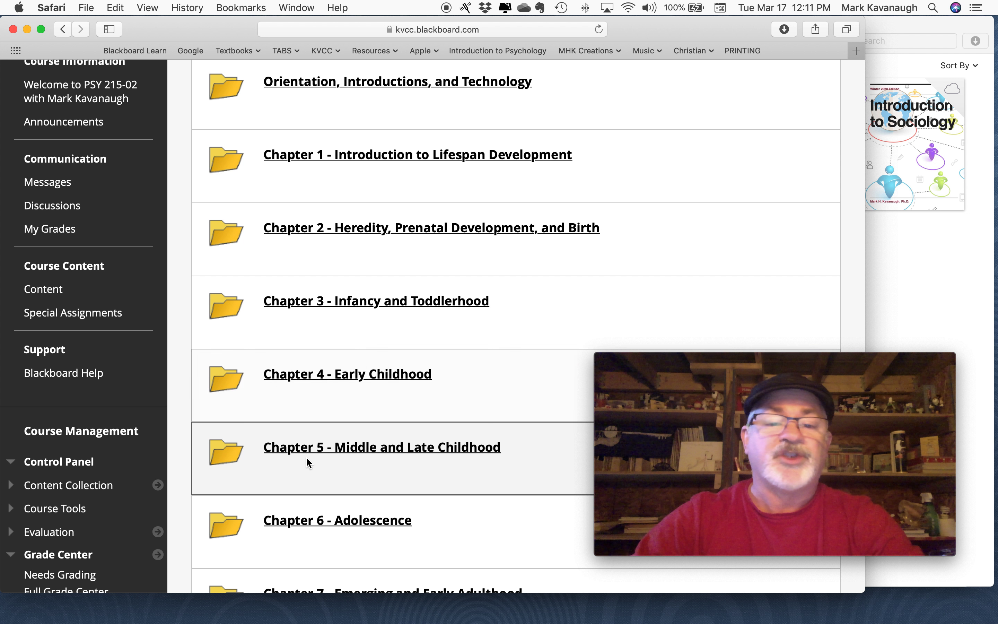
pyautogui.click(371, 451)
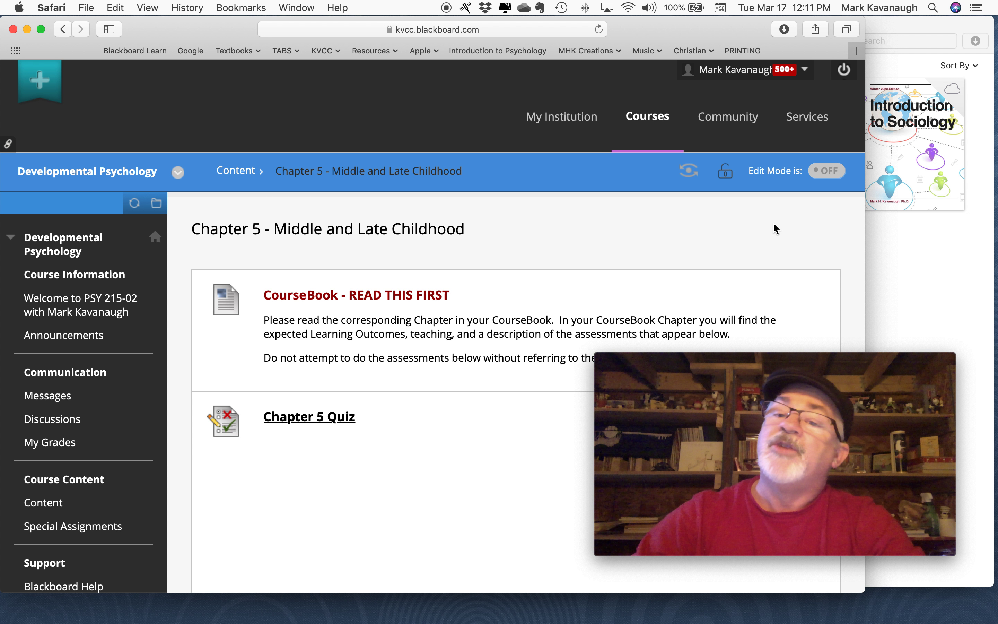
# Turn on edit mode and start adding a Discussion Board link to the Chapter 5 folder
pyautogui.click(829, 173)
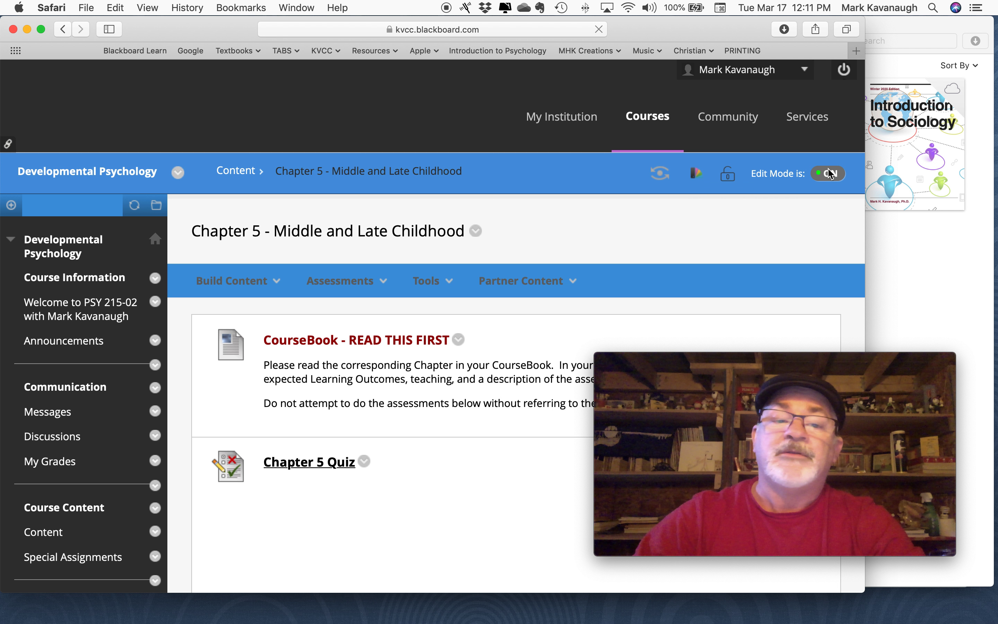
pyautogui.click(314, 284)
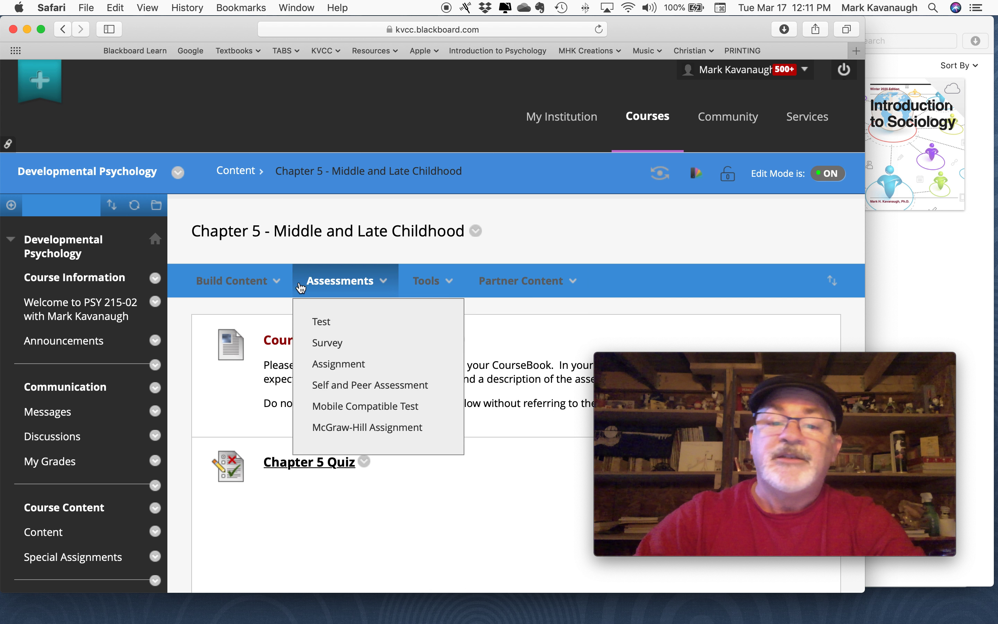
pyautogui.click(426, 284)
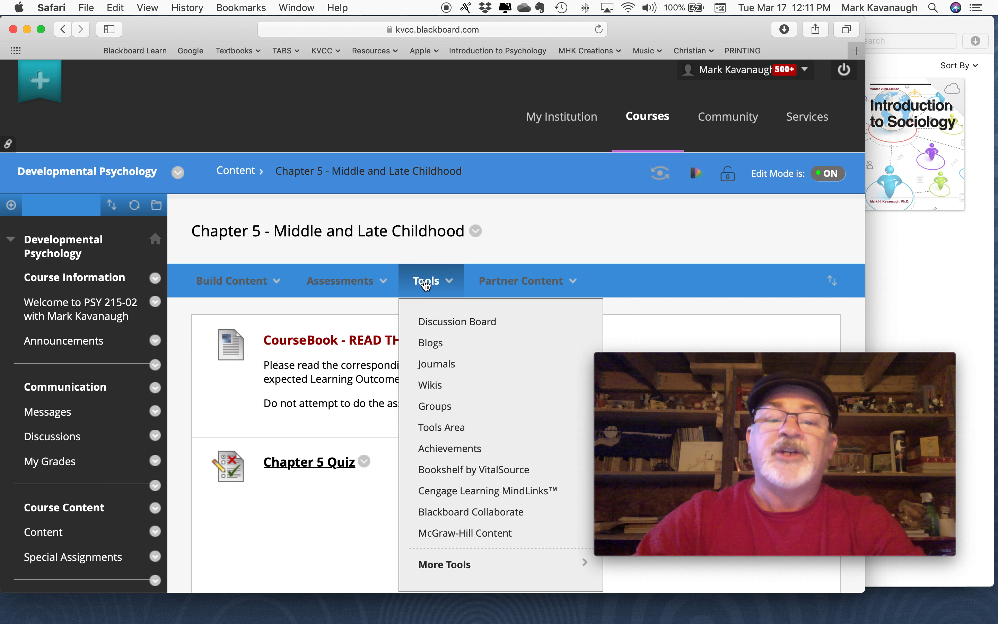
pyautogui.click(450, 326)
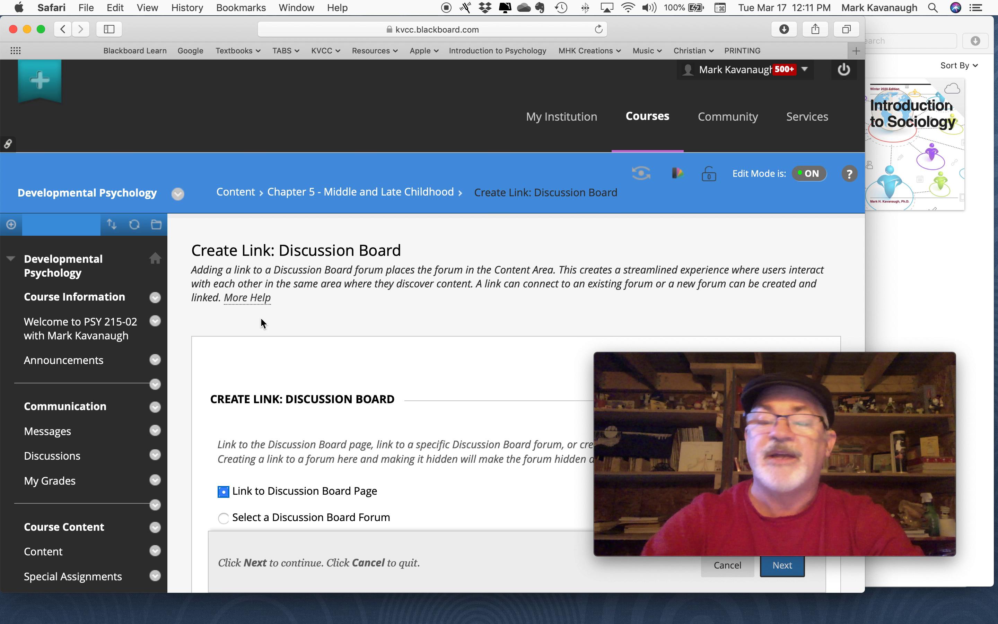
# Choose to create a new forum for the discussion board link
pyautogui.scroll(-3, 372, 340)
pyautogui.scroll(-3, 373, 342)
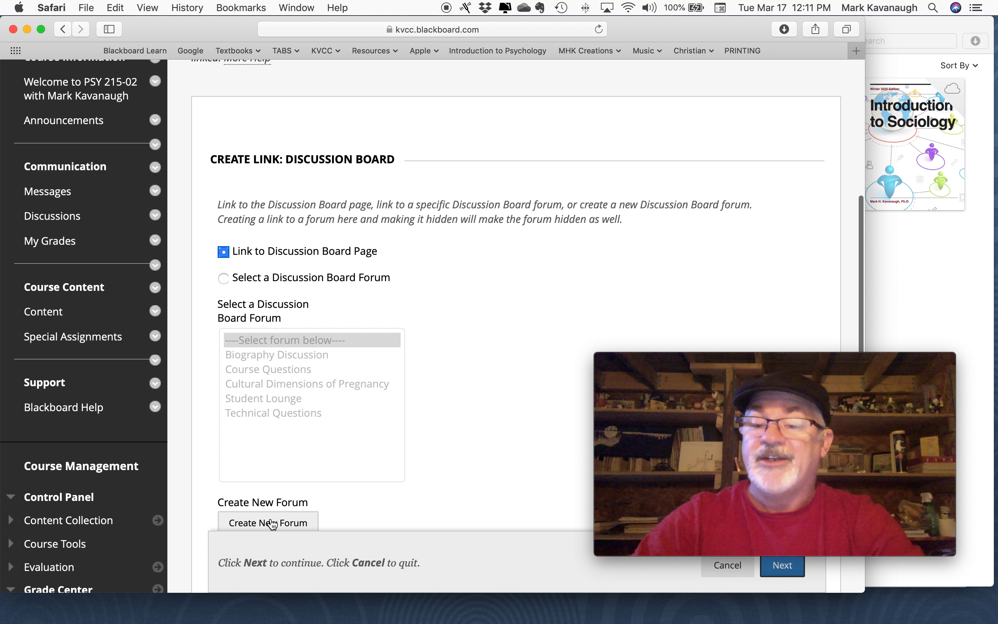
pyautogui.scroll(-2, 436, 356)
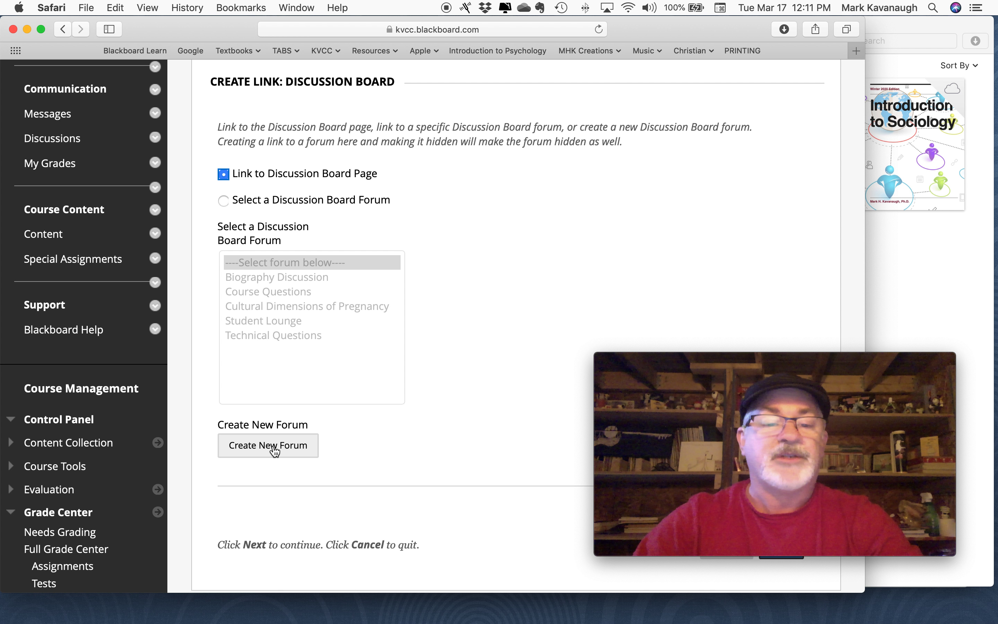
pyautogui.click(274, 450)
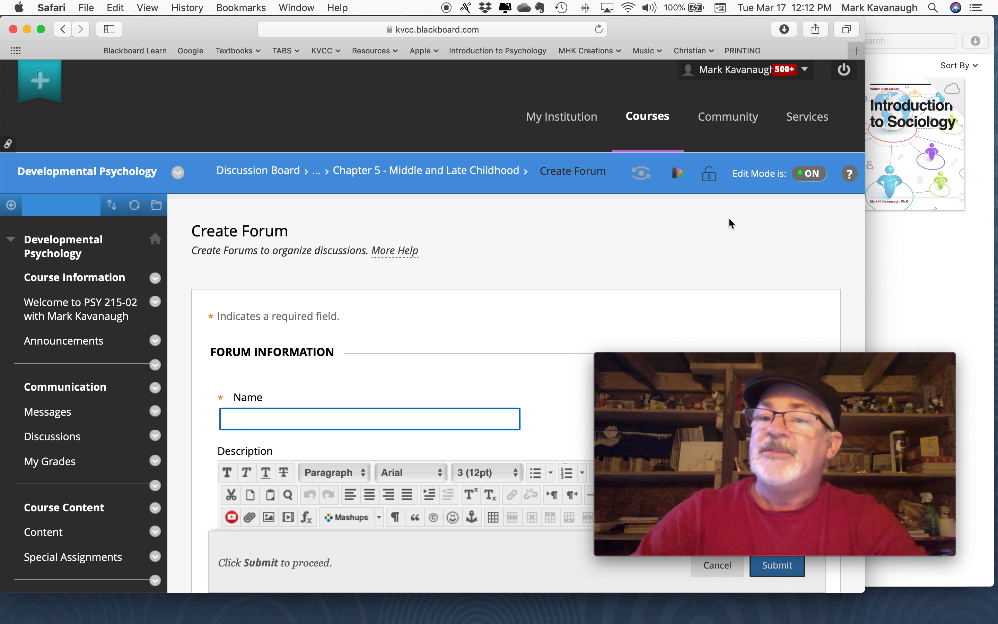
# Switch to Books and open the Developmental Psychology coursebook at Chapter 5, Middle and Late Childhood
pyautogui.click(908, 248)
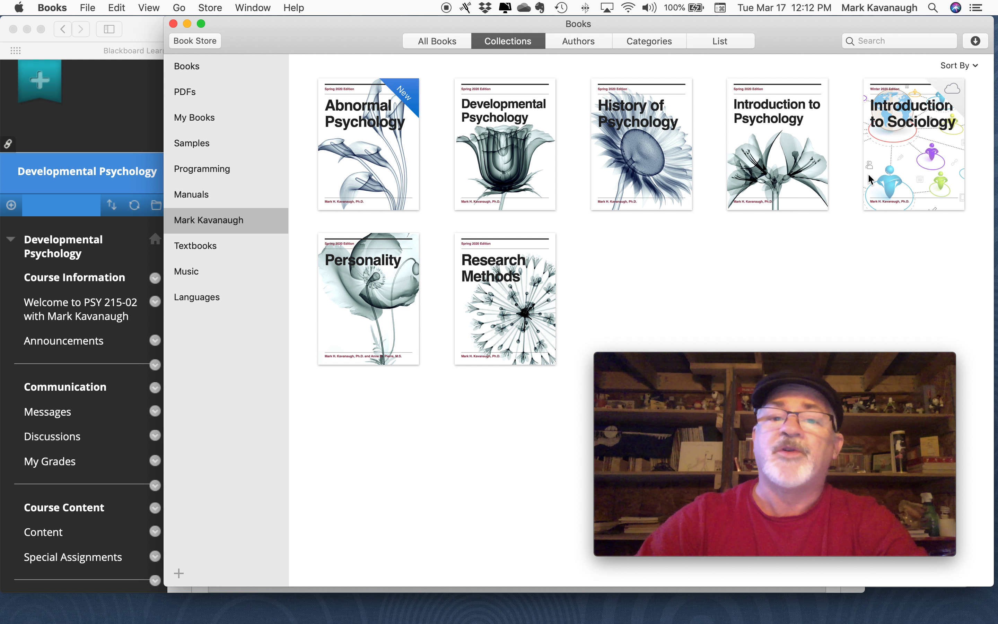
pyautogui.doubleClick(512, 149)
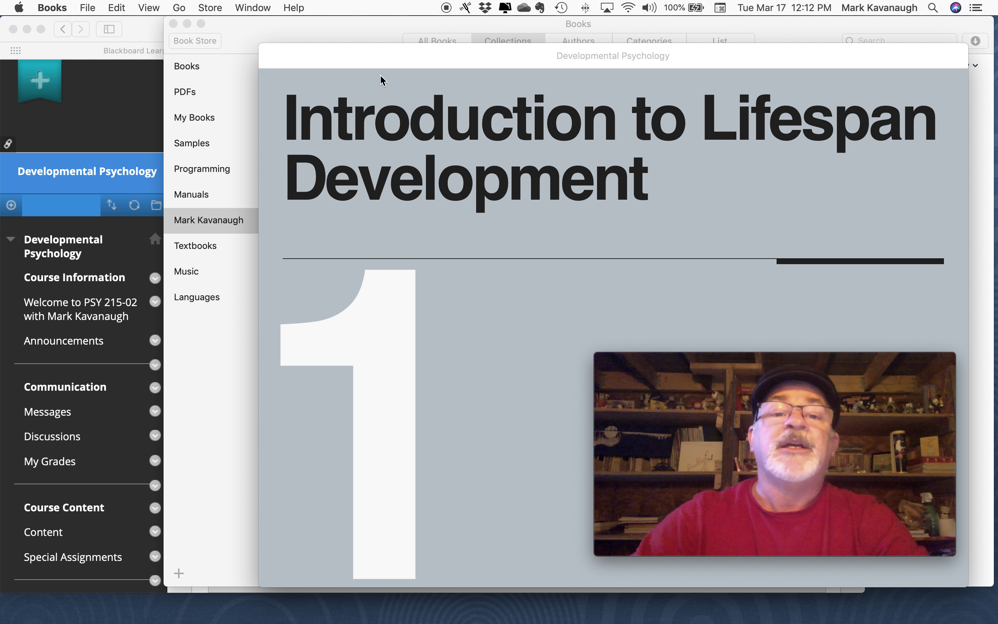
pyautogui.moveTo(367, 69)
pyautogui.click(337, 57)
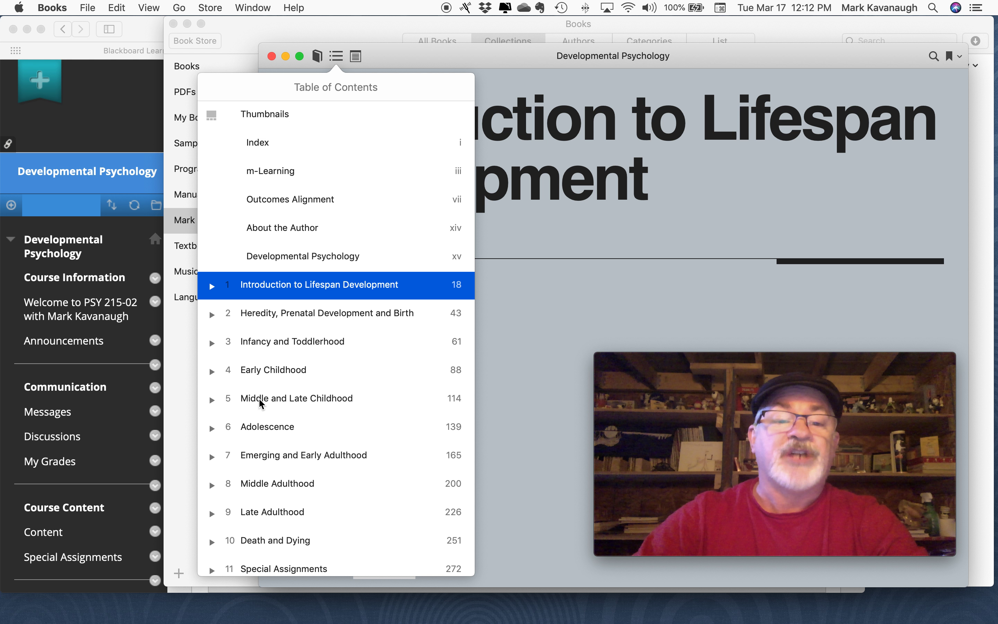
pyautogui.click(262, 404)
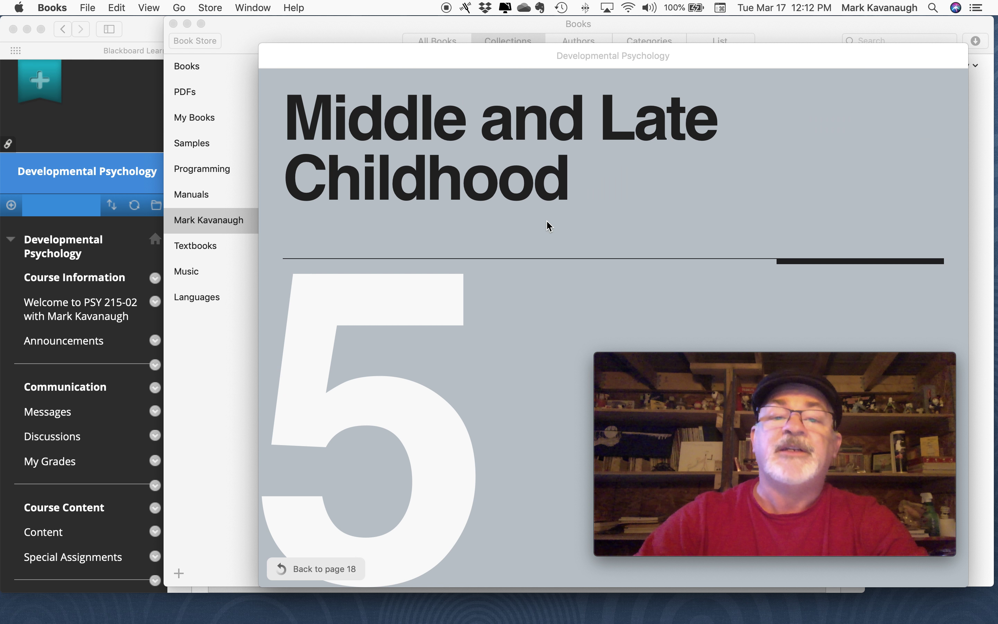
# Page through Chapter 5 of the coursebook to its Assessment section with the discussion prompts
pyautogui.press('Right')
pyautogui.press('Left')
pyautogui.press('Left')
pyautogui.press('Left')
pyautogui.press('Left')
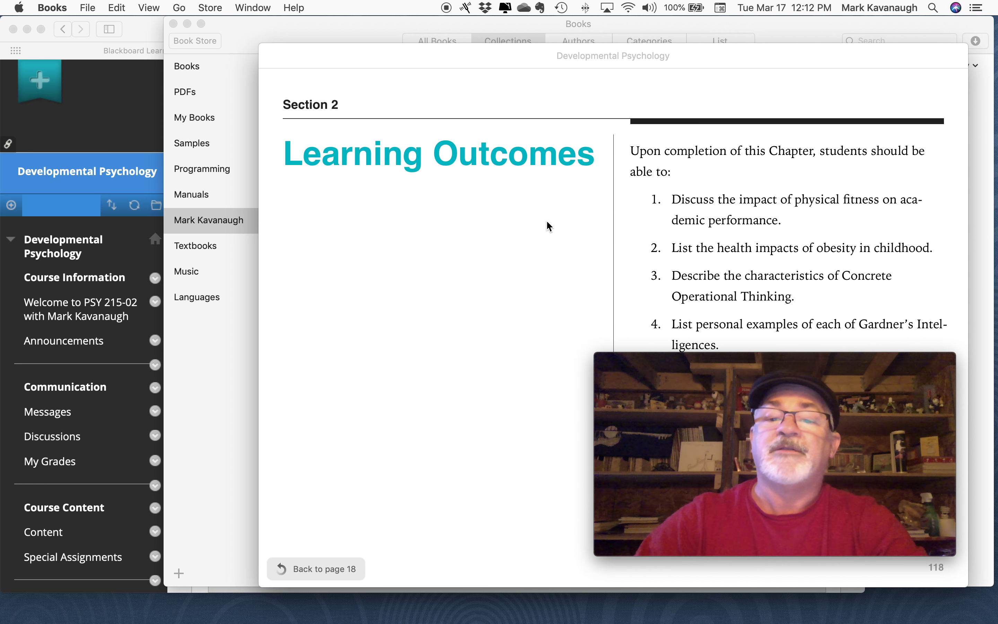
pyautogui.press('Right')
pyautogui.press('Right')
pyautogui.press('Right')
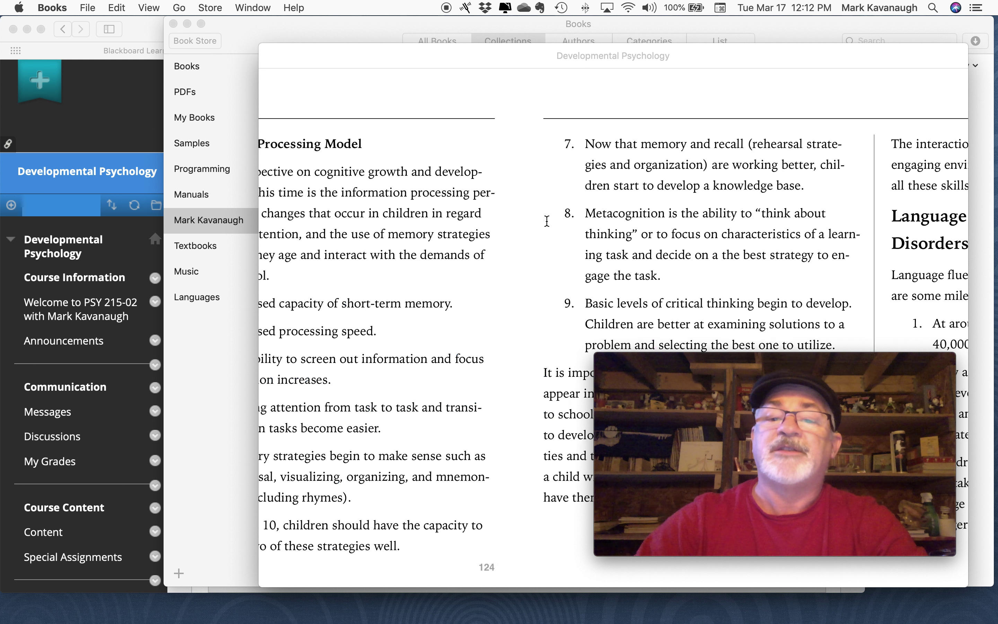
pyautogui.press('Right')
pyautogui.press('Right')
pyautogui.press('Right')
pyautogui.press('Right')
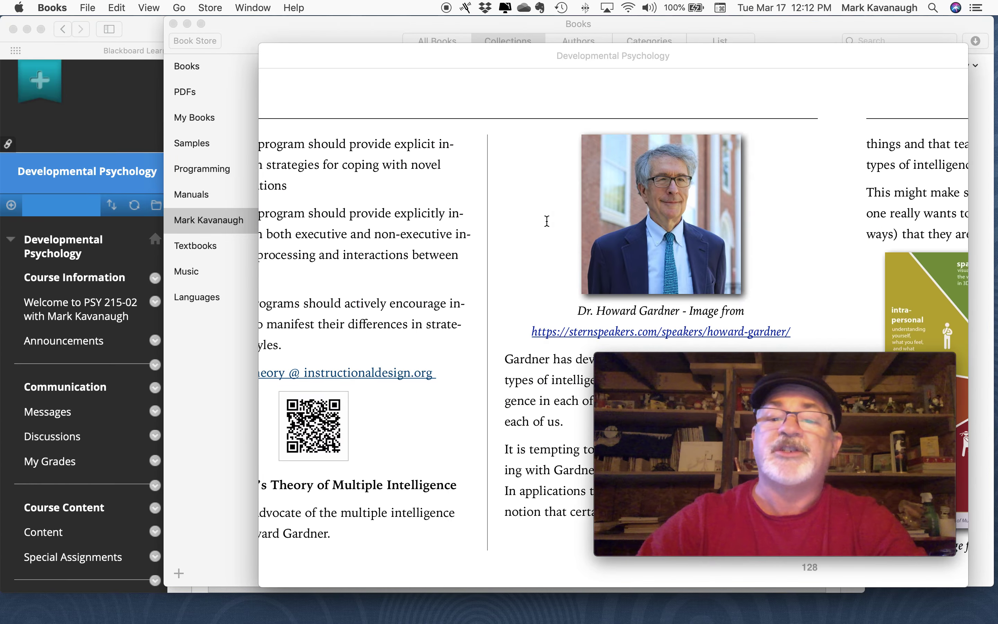
pyautogui.press('Right')
pyautogui.press('Right')
pyautogui.press('Right')
pyautogui.press('Right')
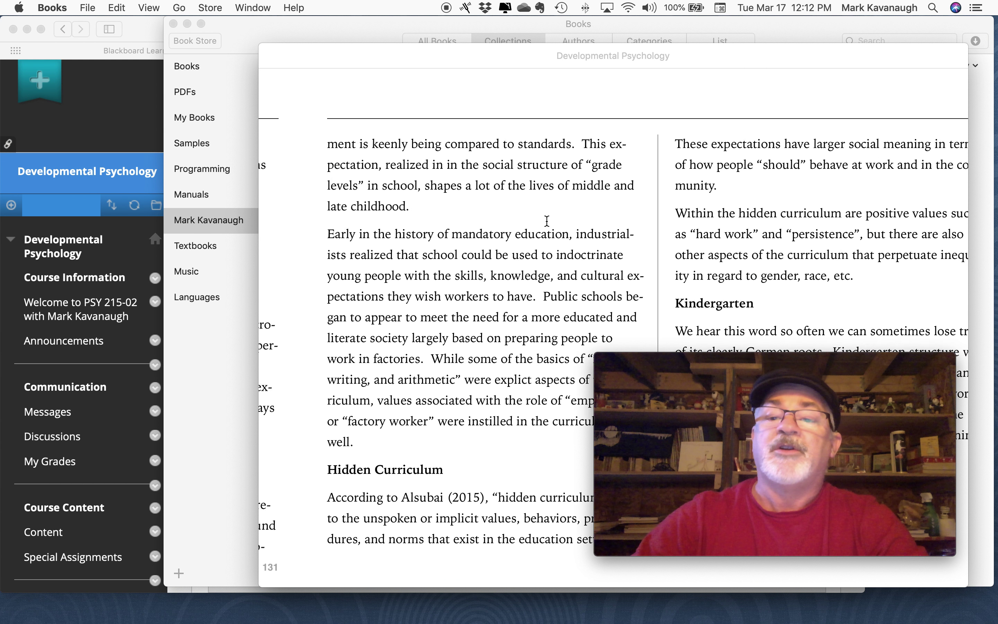
pyautogui.press('Right')
pyautogui.press('Right')
pyautogui.press('Right')
pyautogui.press('Right')
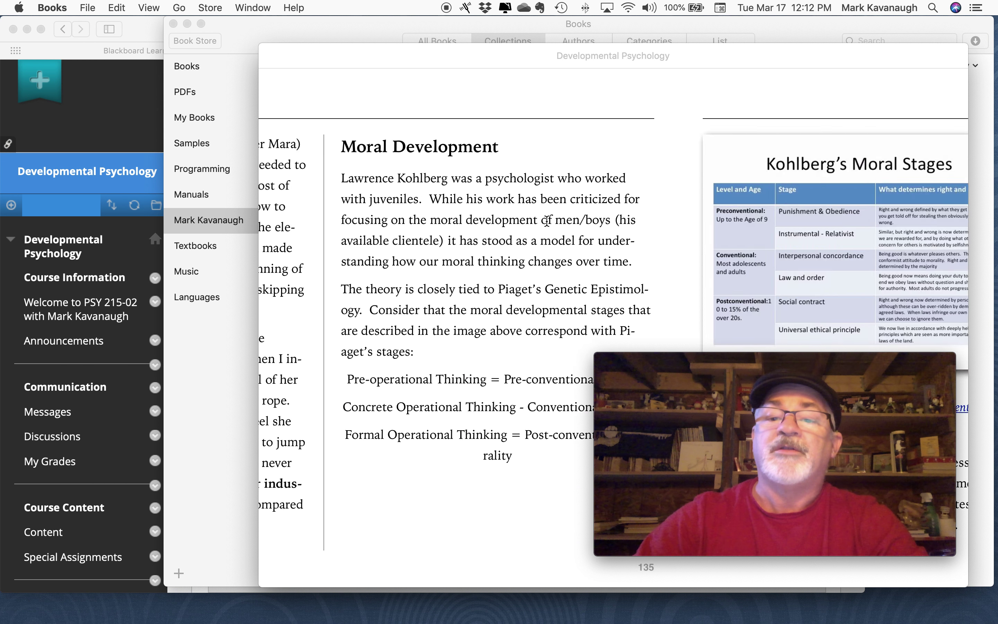
pyautogui.press('Right')
pyautogui.press('Right')
pyautogui.press('Right')
pyautogui.press('Right')
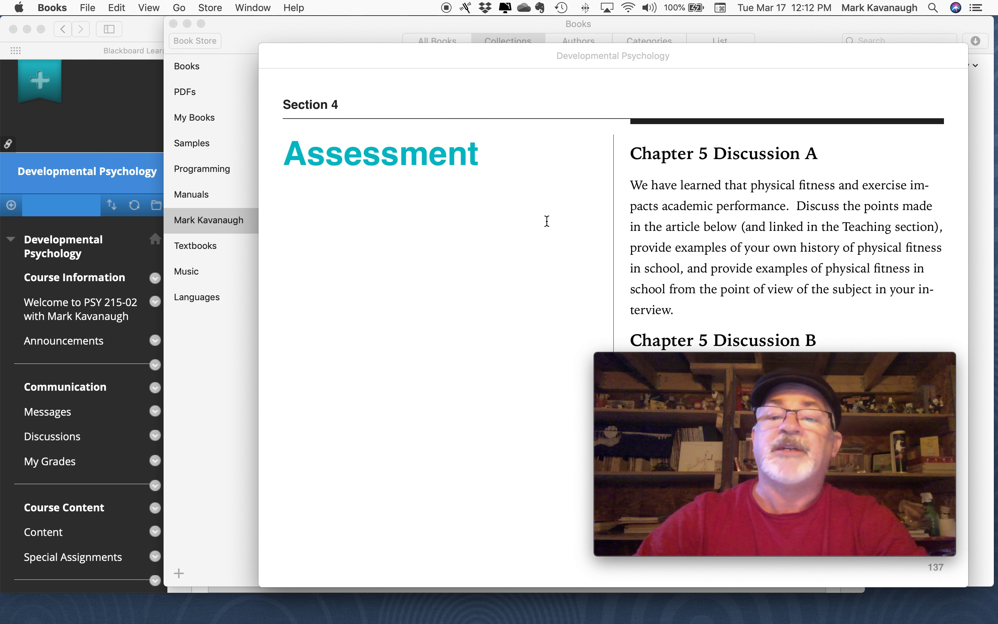
pyautogui.press('Left')
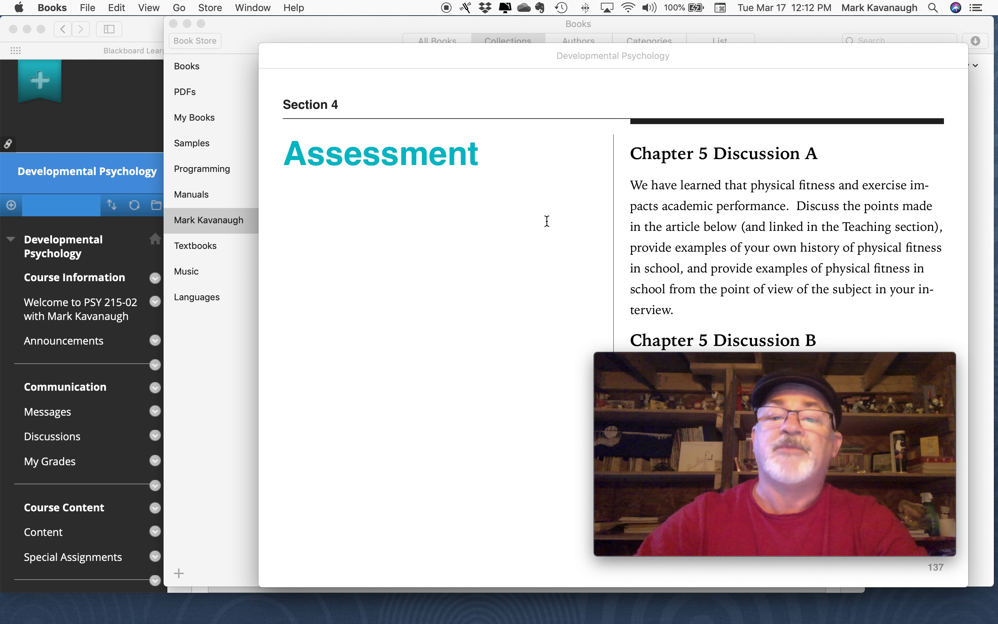
# Move the floating video window off the assessment page and copy the Chapter 5 Discussion A prompt paragraph
pyautogui.click(726, 363)
pyautogui.moveTo(726, 363); pyautogui.dragTo(304, 29)
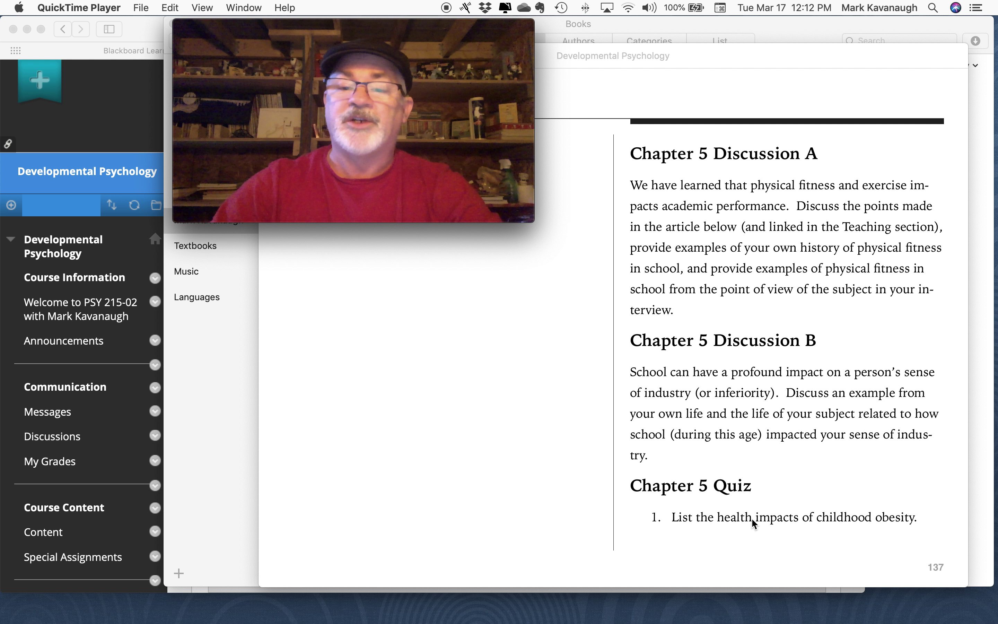
pyautogui.hscroll(3, 726, 496)
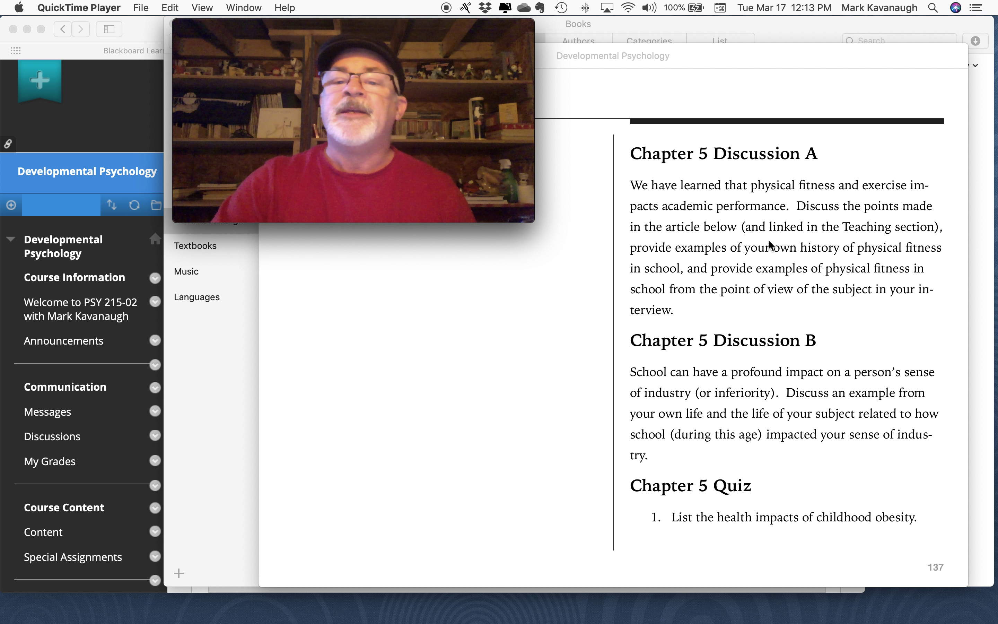
pyautogui.click(678, 311)
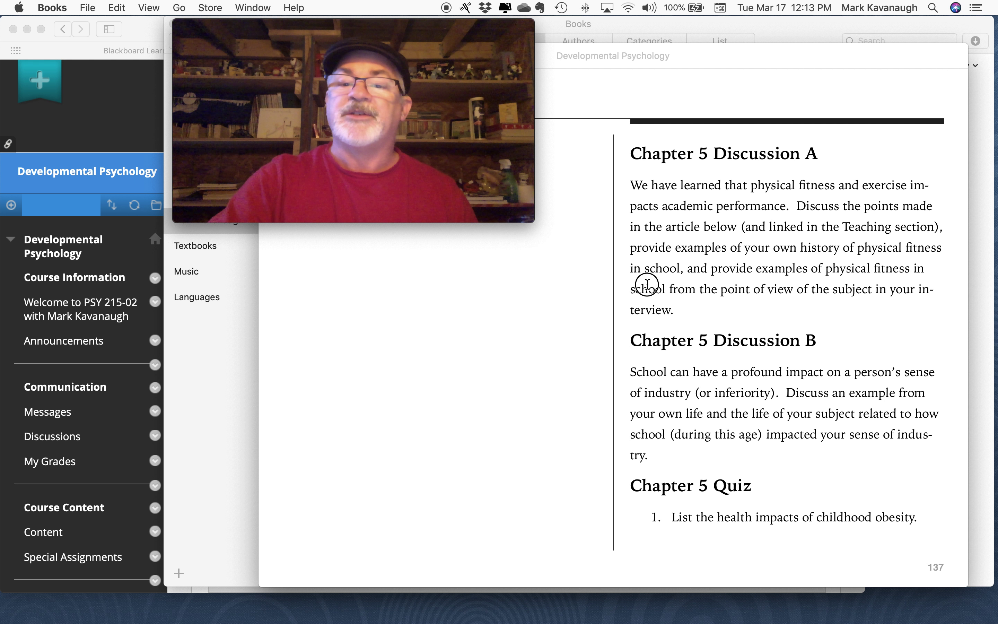
pyautogui.moveTo(678, 311); pyautogui.dragTo(624, 189)
pyautogui.press('super+c')
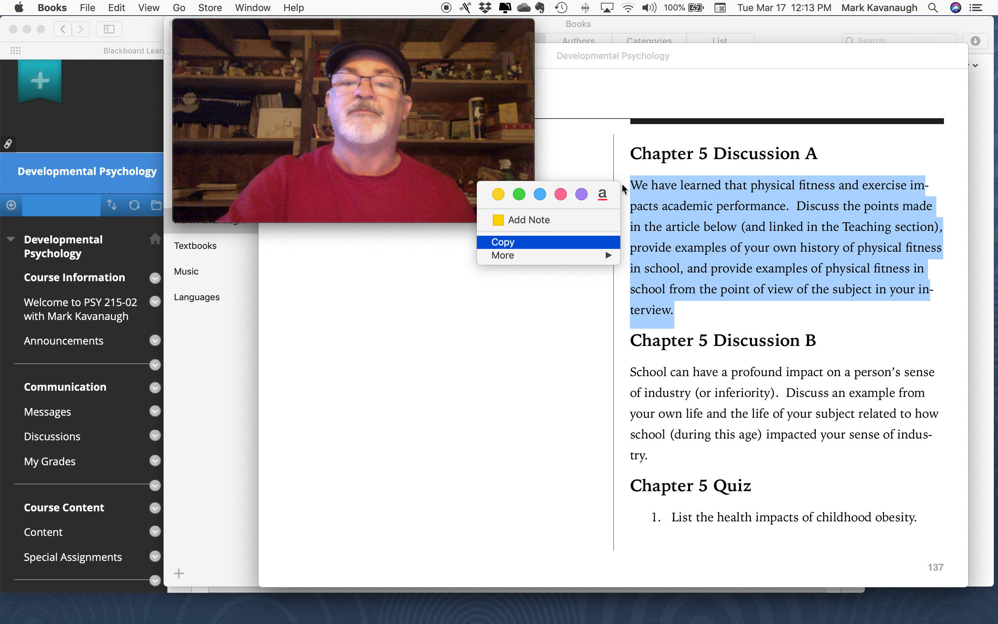
pyautogui.click(544, 337)
# Switch back to Safari and name the new discussion forum Chapter 5 Discussion A
pyautogui.click(217, 361)
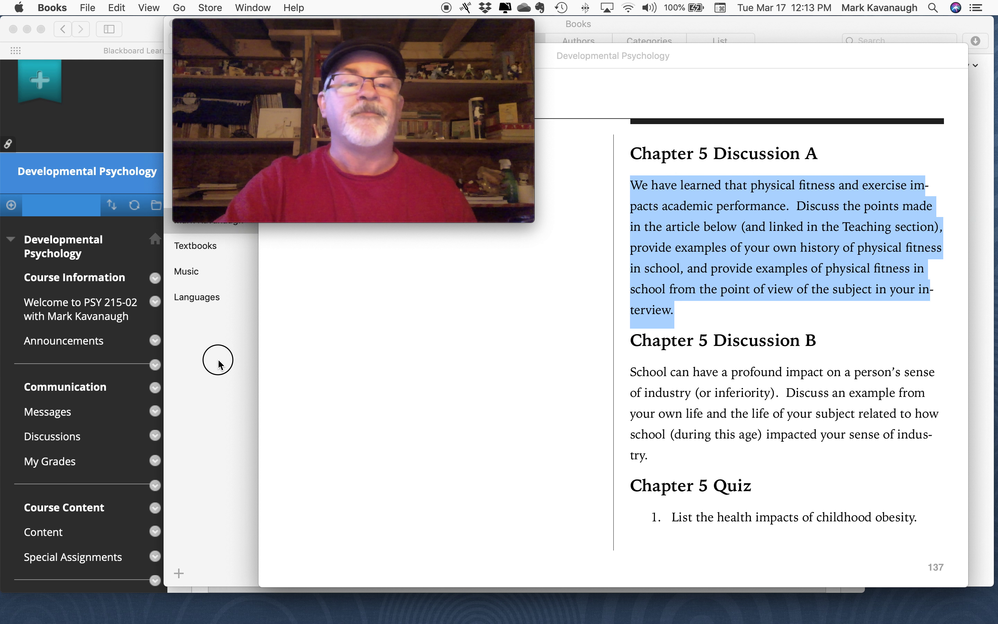
pyautogui.click(110, 114)
pyautogui.click(242, 420)
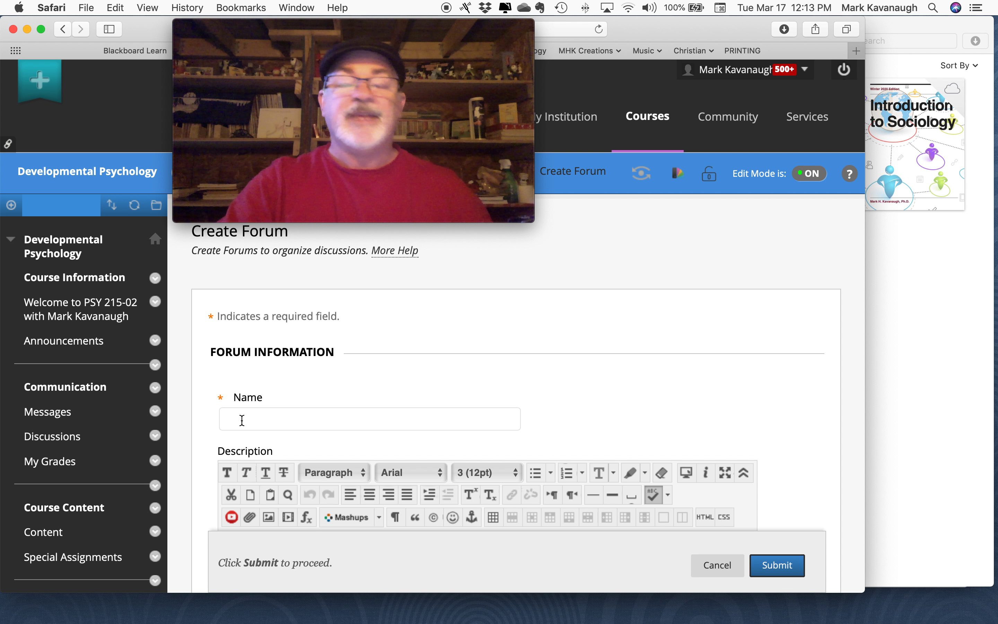
pyautogui.write('Chapter 5 Discussion')
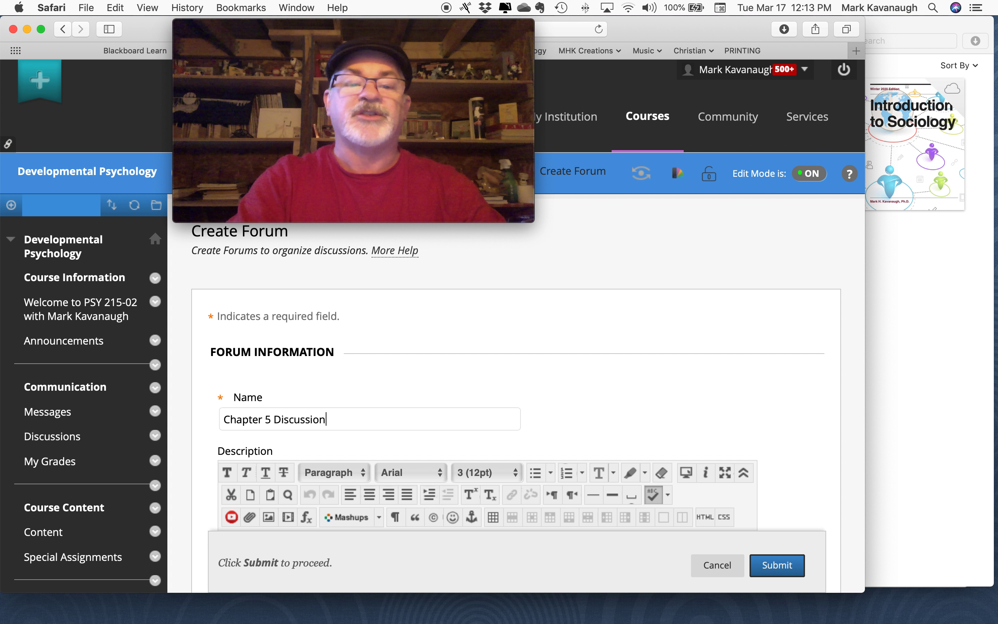
pyautogui.write(' A')
# Paste the clipboard text into the forum's description
pyautogui.scroll(-5, 585, 421)
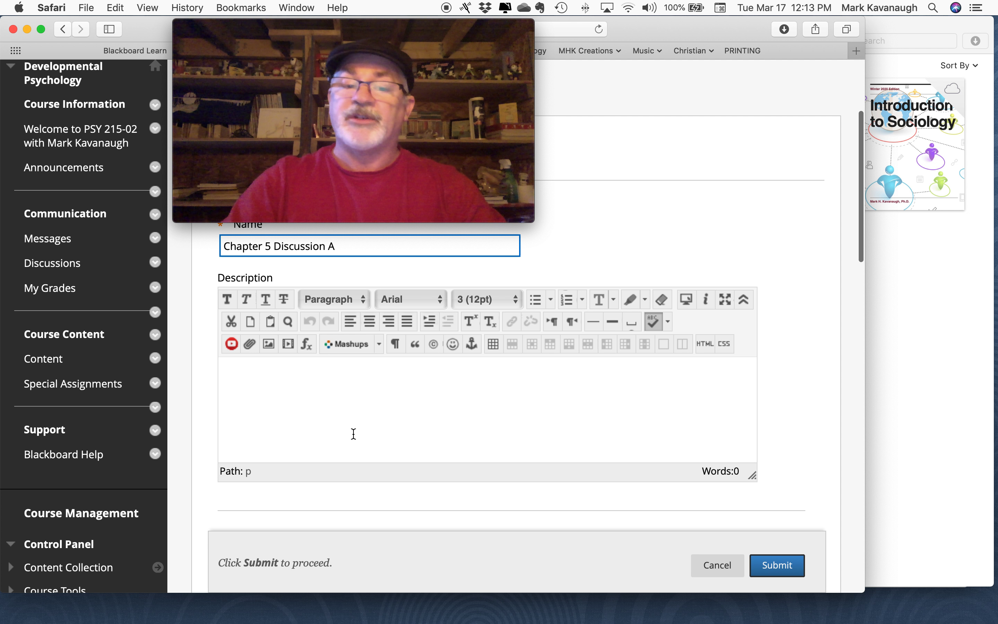
pyautogui.click(272, 390)
pyautogui.press('super+v')
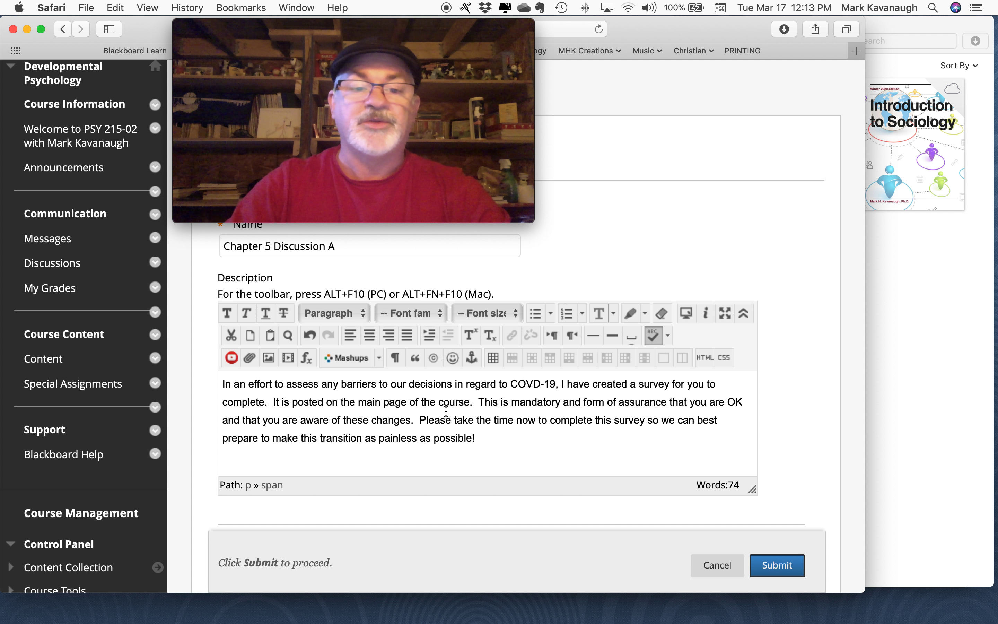
# Move the floating video window off the form fields and set the forum's grading option to Grade Discussion Forum
pyautogui.scroll(-3, 782, 407)
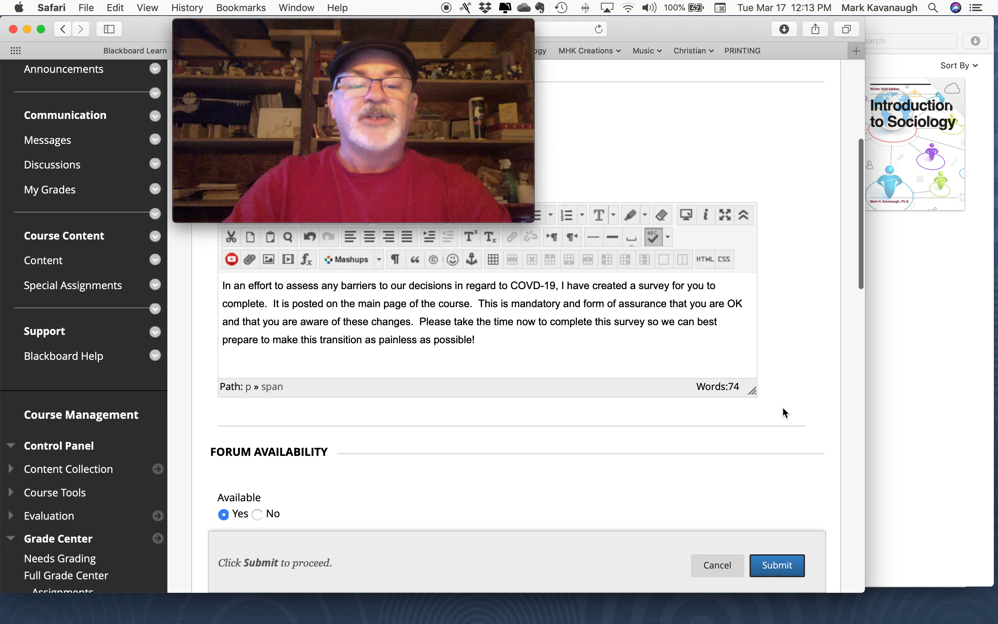
pyautogui.scroll(-3, 783, 408)
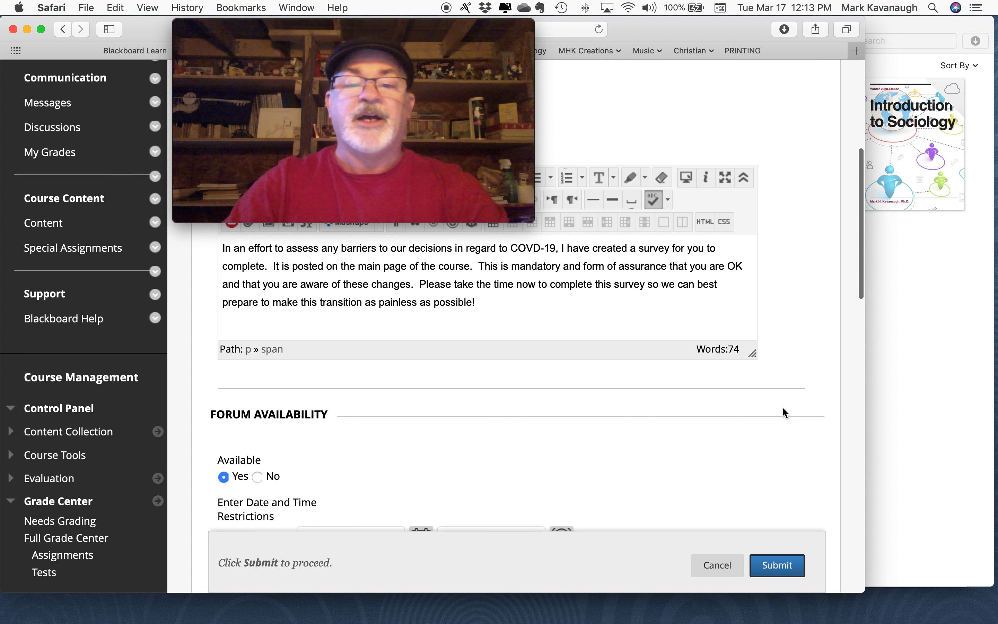
pyautogui.scroll(3, 783, 409)
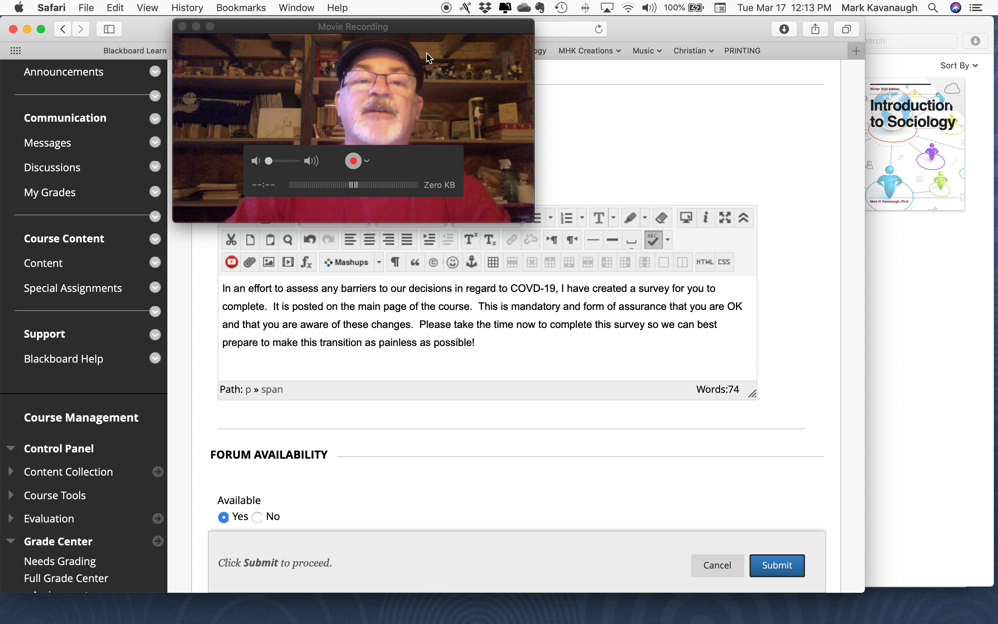
pyautogui.moveTo(416, 27); pyautogui.dragTo(809, 4)
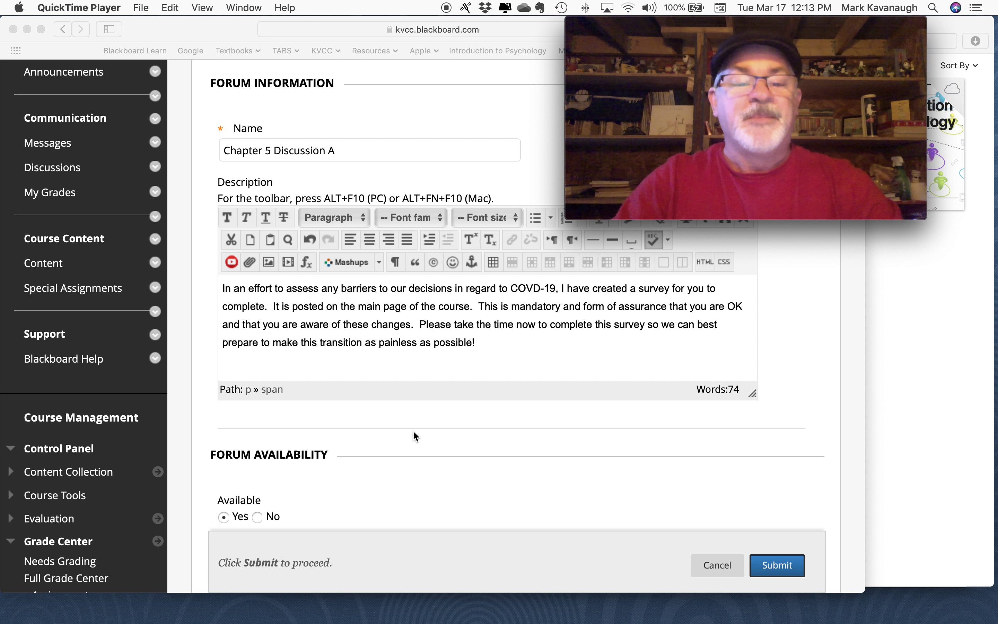
pyautogui.scroll(-5, 427, 458)
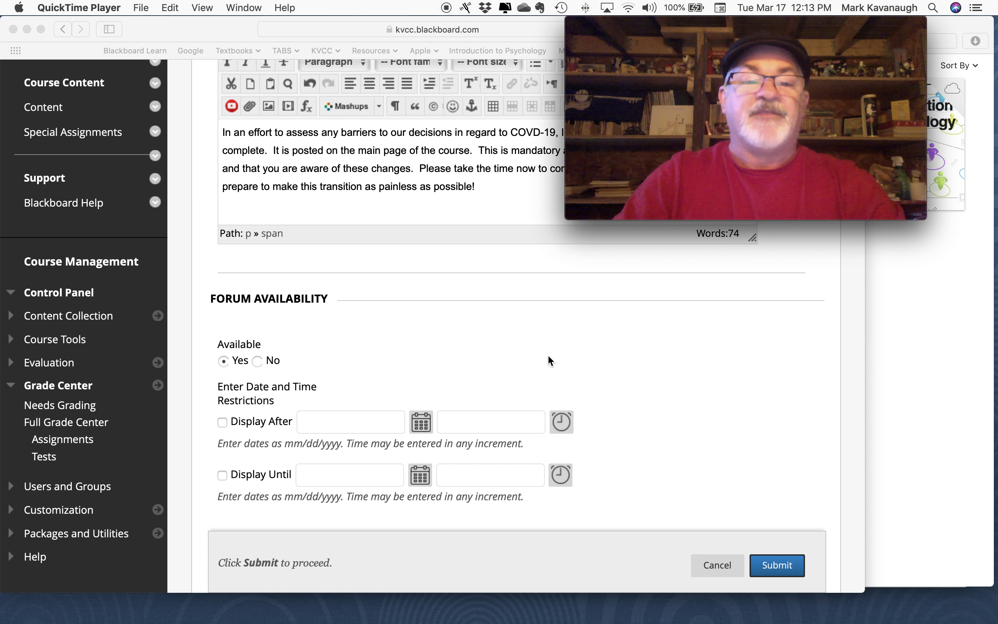
pyautogui.scroll(-10, 549, 359)
pyautogui.scroll(-8, 549, 357)
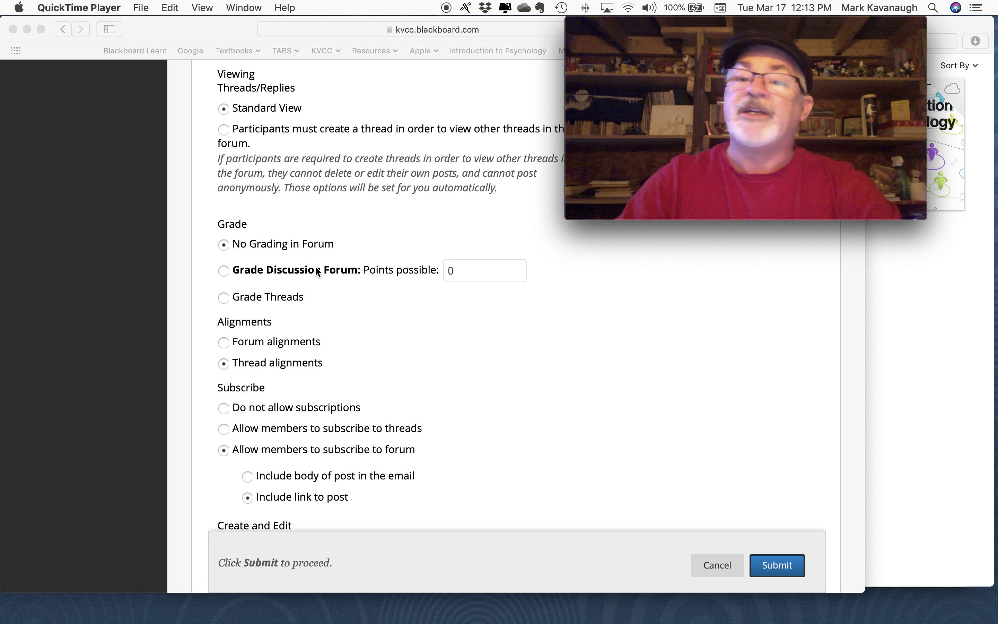
pyautogui.click(223, 271)
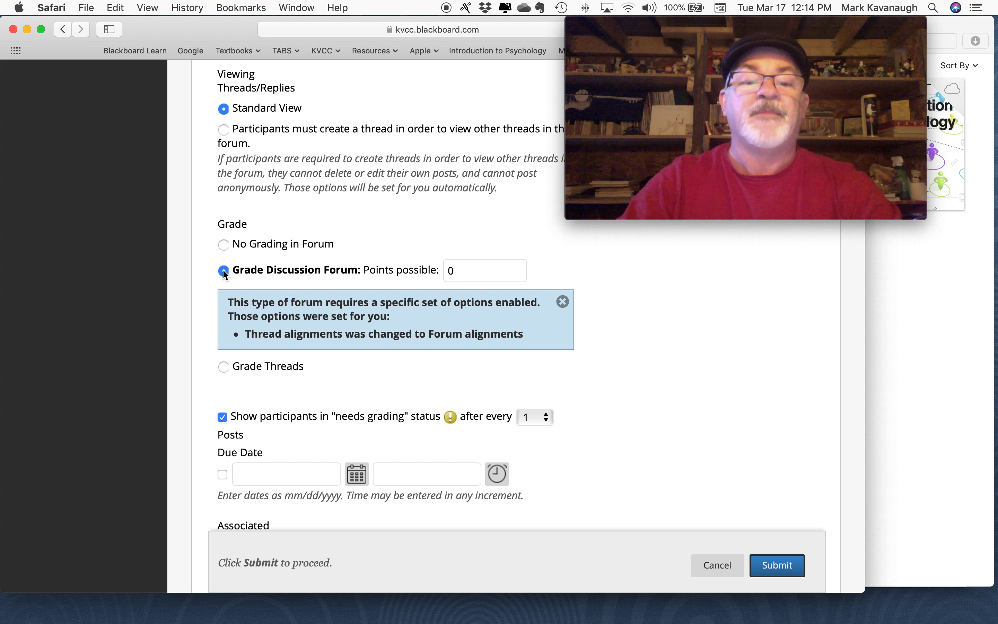
# Attach the existing Discussion Grading Rubric to the forum and assign its maximum points as the points possible
pyautogui.scroll(-10, 659, 319)
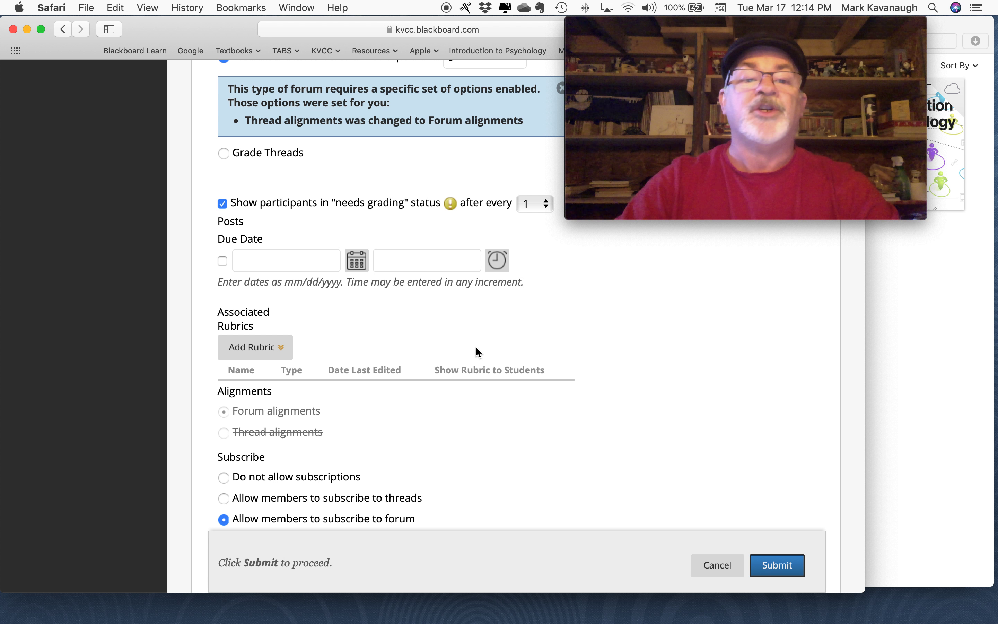
pyautogui.click(271, 348)
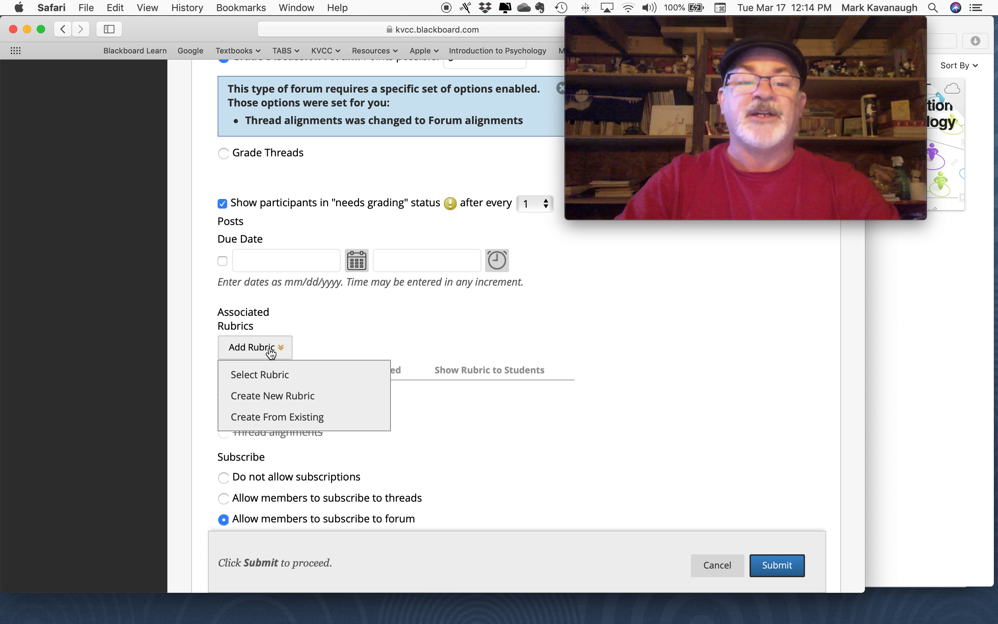
pyautogui.click(268, 377)
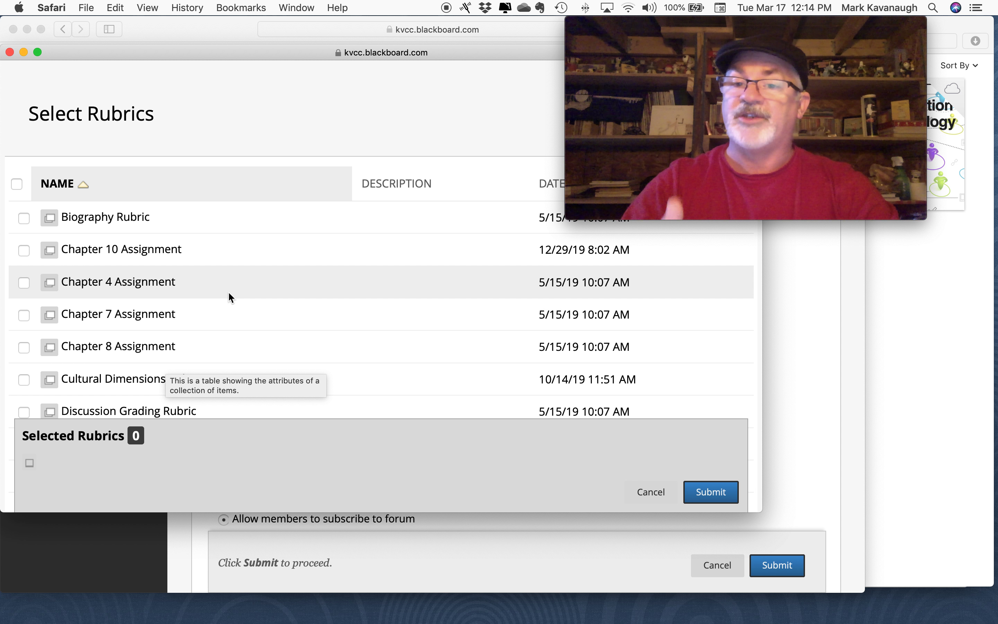
pyautogui.scroll(-5, 229, 293)
pyautogui.scroll(-1, 229, 295)
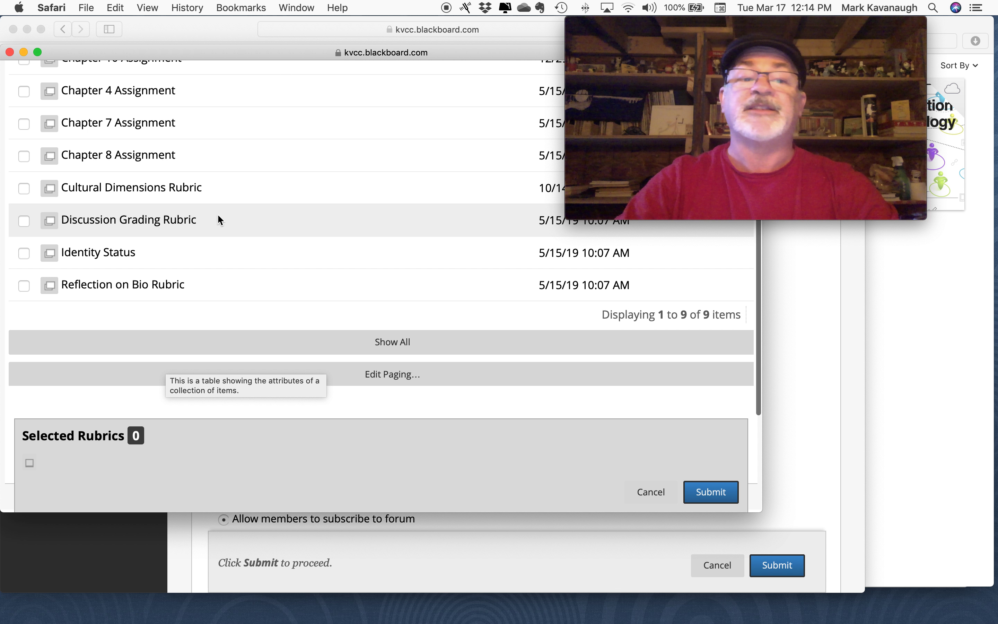
pyautogui.click(25, 221)
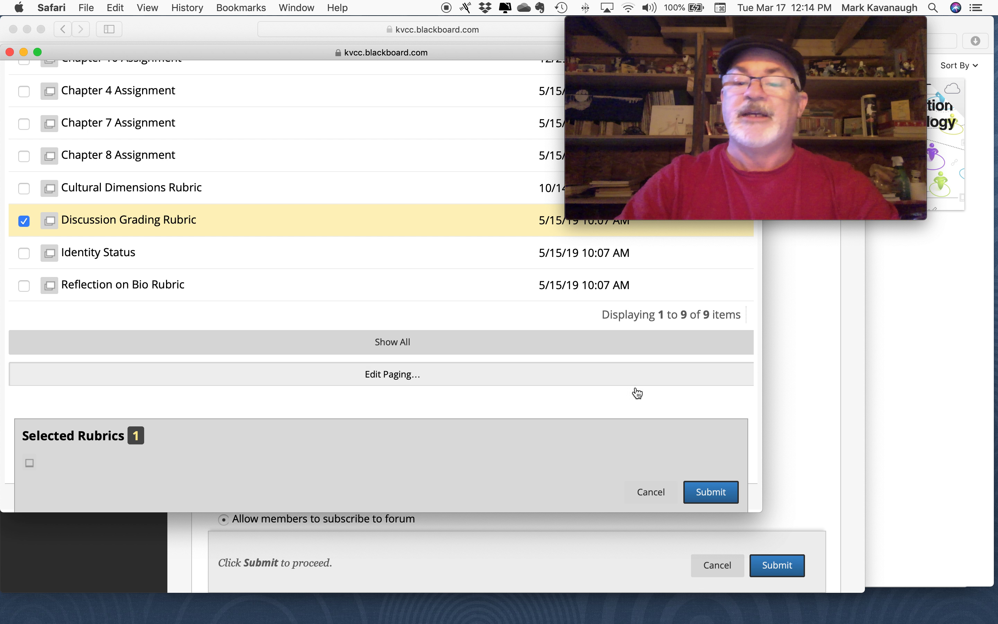
pyautogui.click(711, 492)
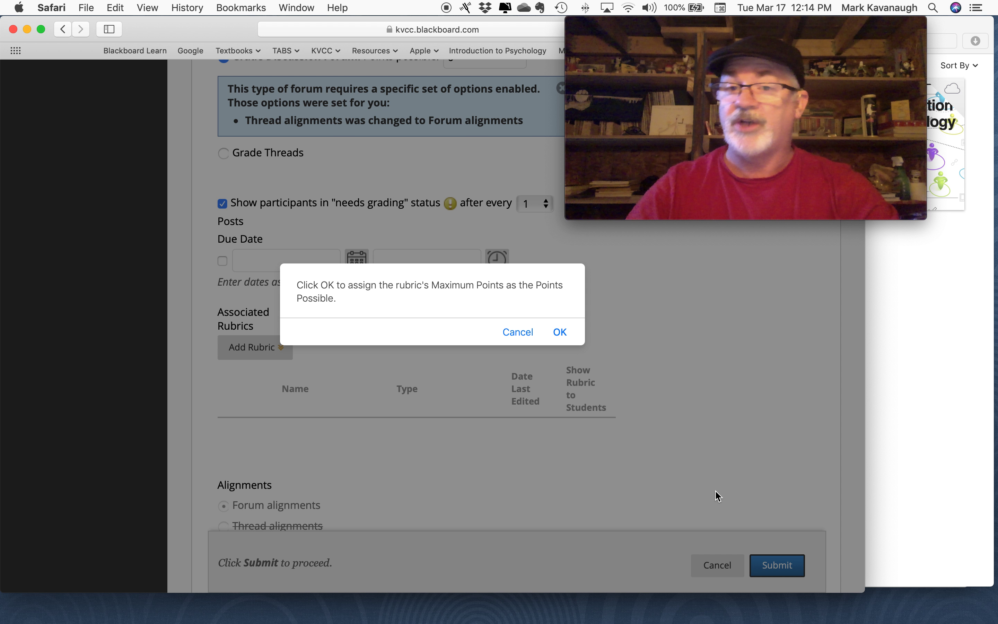
pyautogui.click(560, 331)
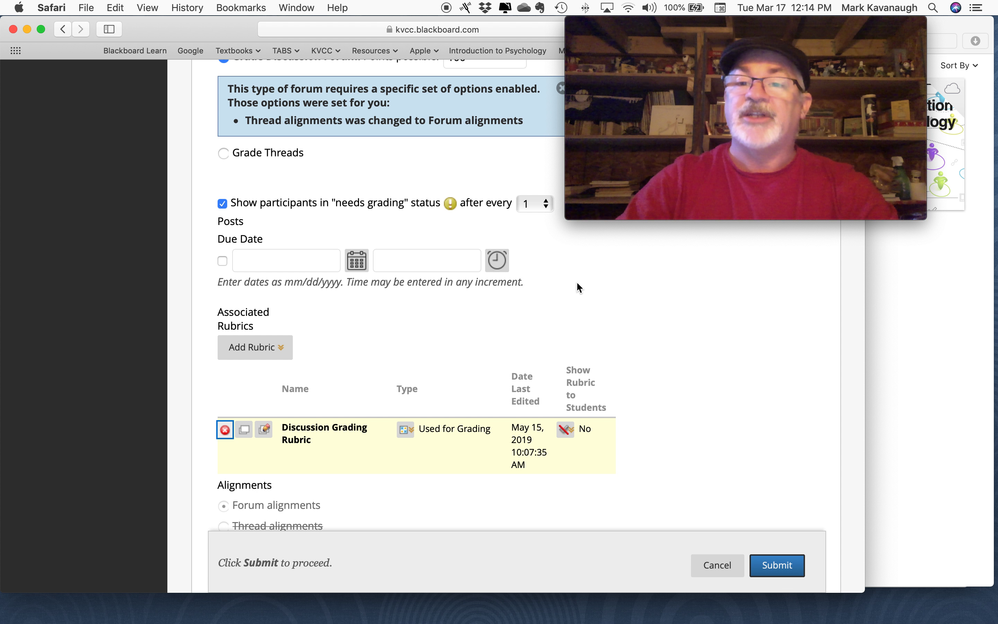
# Set the rubric's student visibility to Yes (With Rubric Scores) and submit the new forum
pyautogui.scroll(-3, 701, 375)
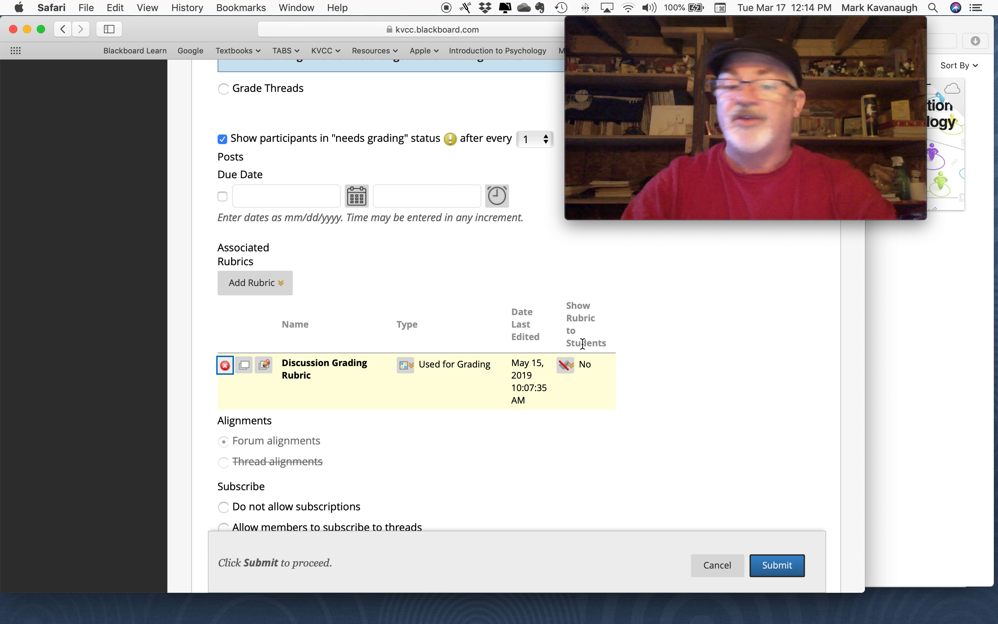
pyautogui.click(566, 366)
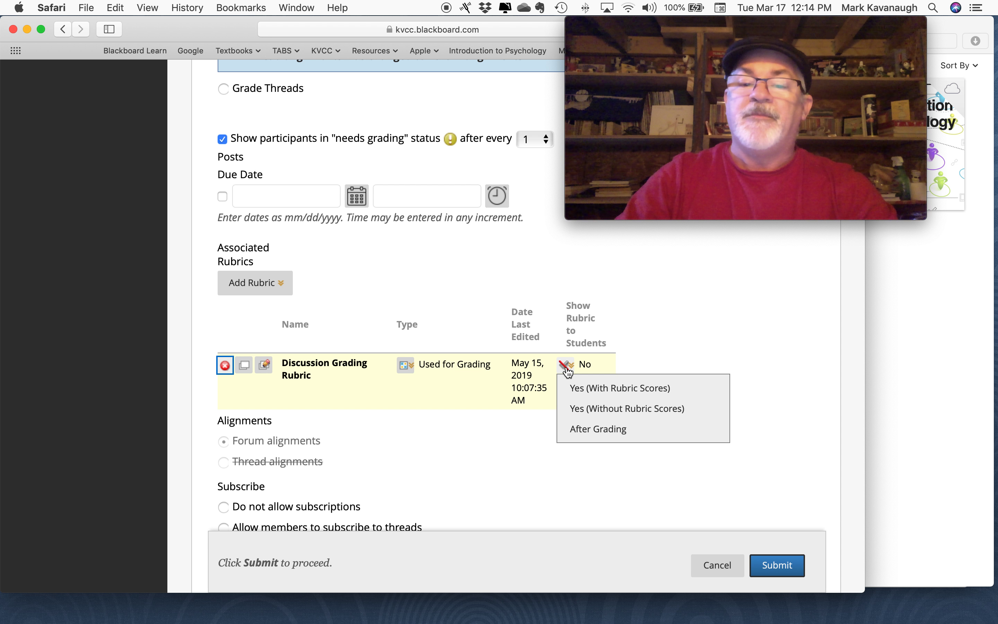
pyautogui.moveTo(566, 365)
pyautogui.click(576, 392)
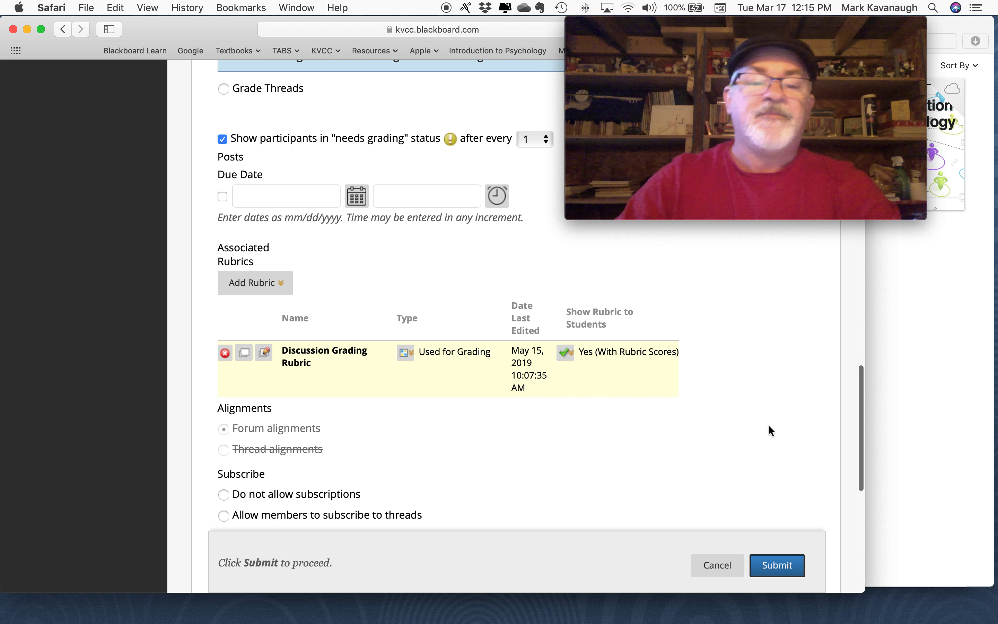
pyautogui.scroll(-10, 770, 427)
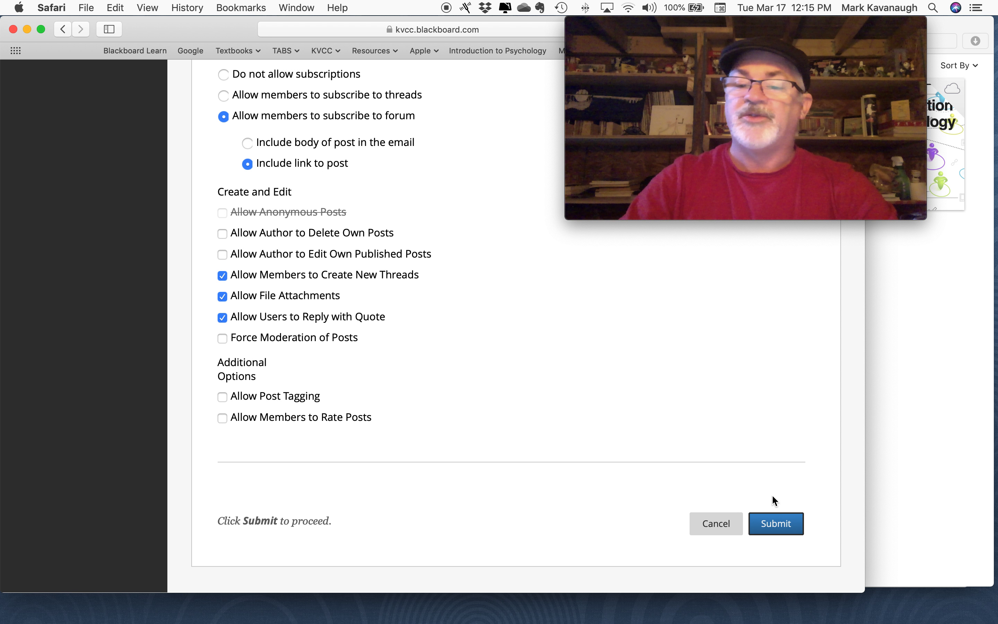
pyautogui.click(777, 526)
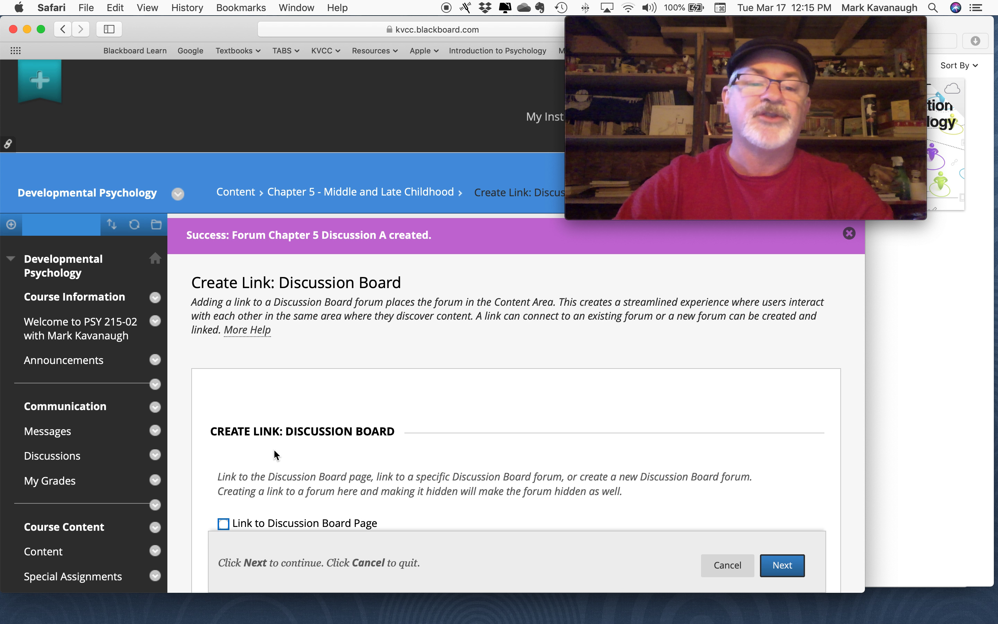
# Select the Chapter 5 Discussion A forum as the target of the discussion board link and continue
pyautogui.scroll(-5, 273, 448)
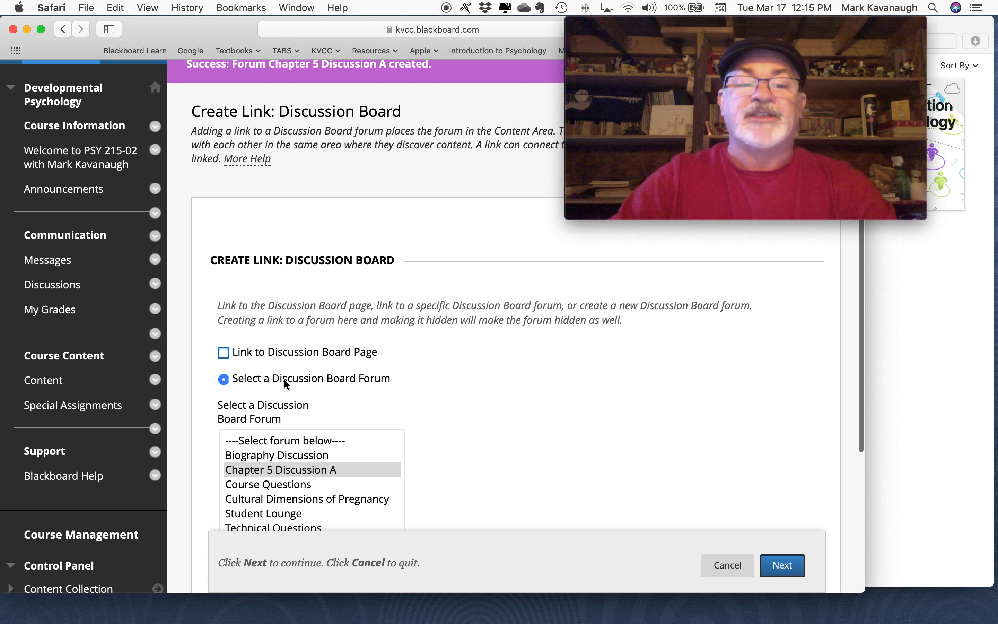
pyautogui.scroll(-4, 445, 384)
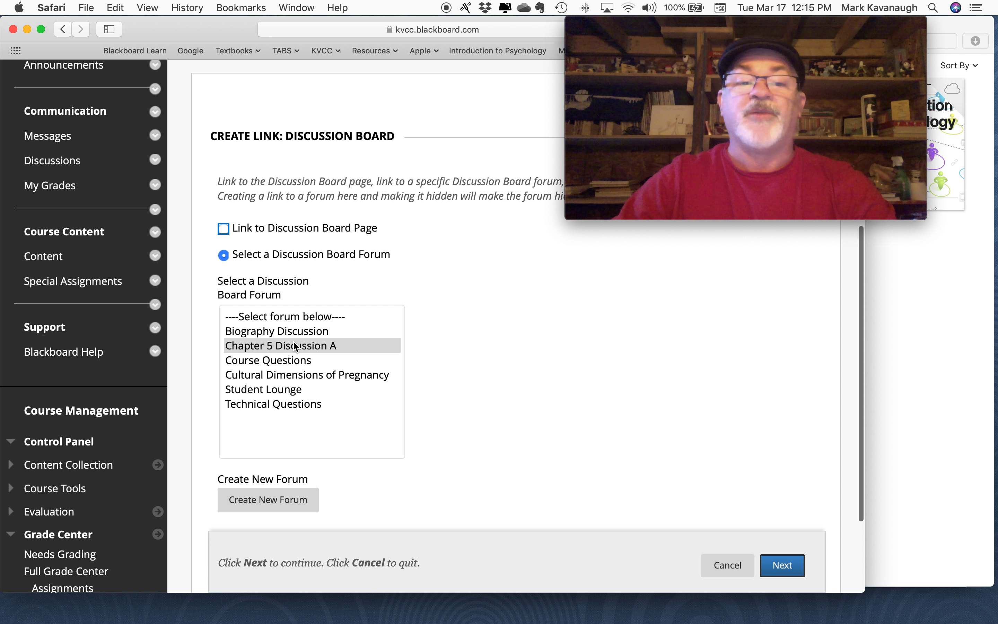
pyautogui.click(296, 347)
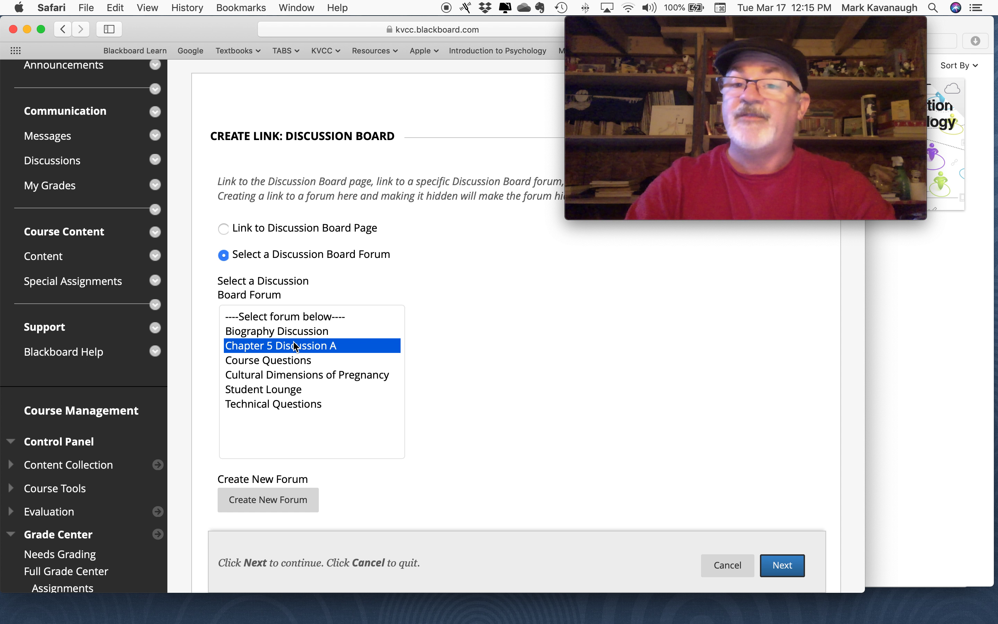
pyautogui.scroll(-3, 591, 390)
pyautogui.scroll(-1, 588, 390)
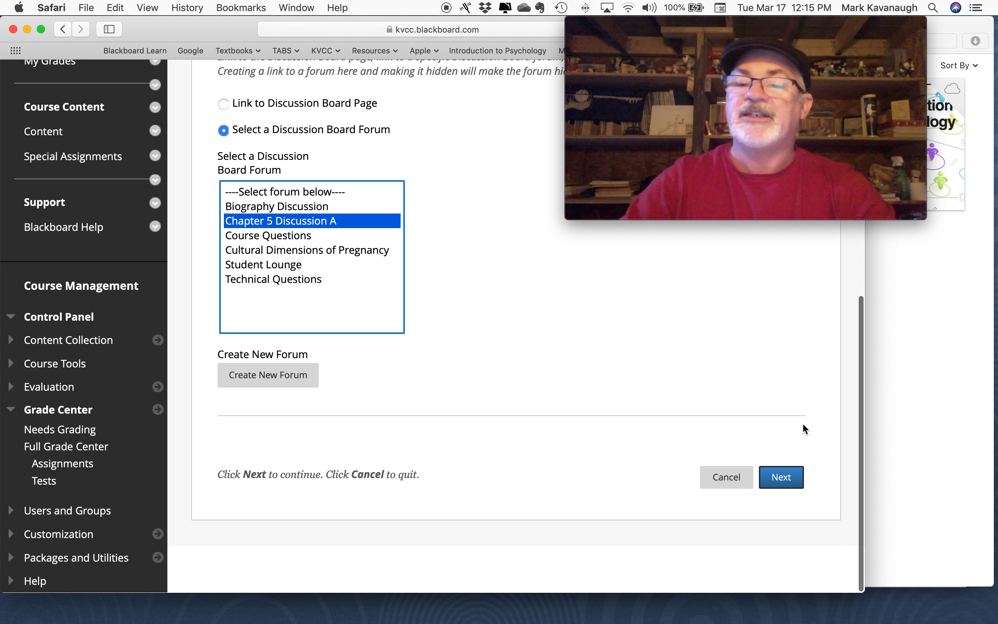
pyautogui.click(785, 480)
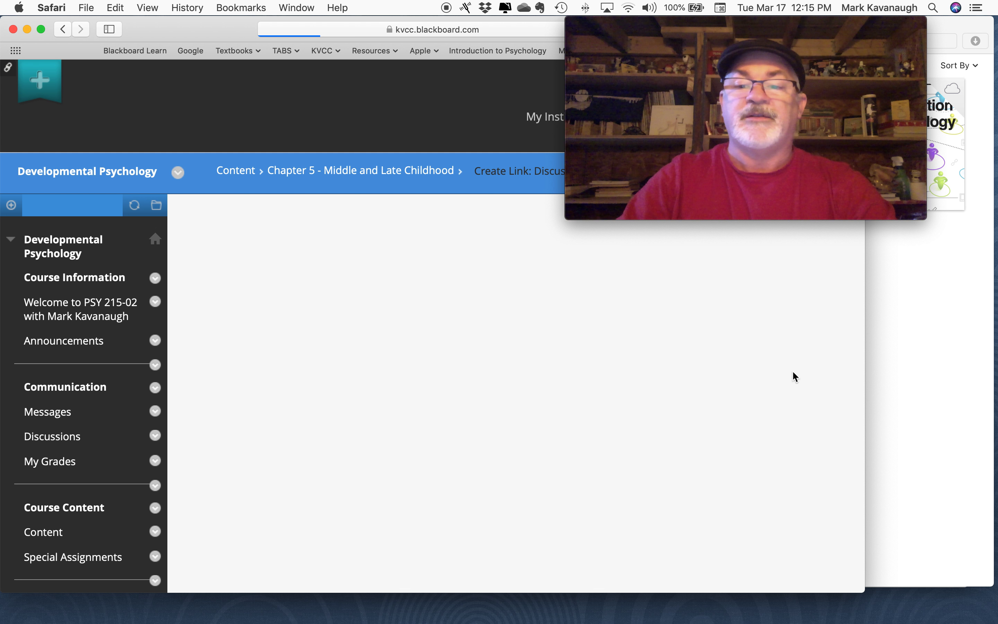
# Turn off the computer's Wi-Fi while the discussion link page is stuck loading
pyautogui.scroll(-3, 793, 371)
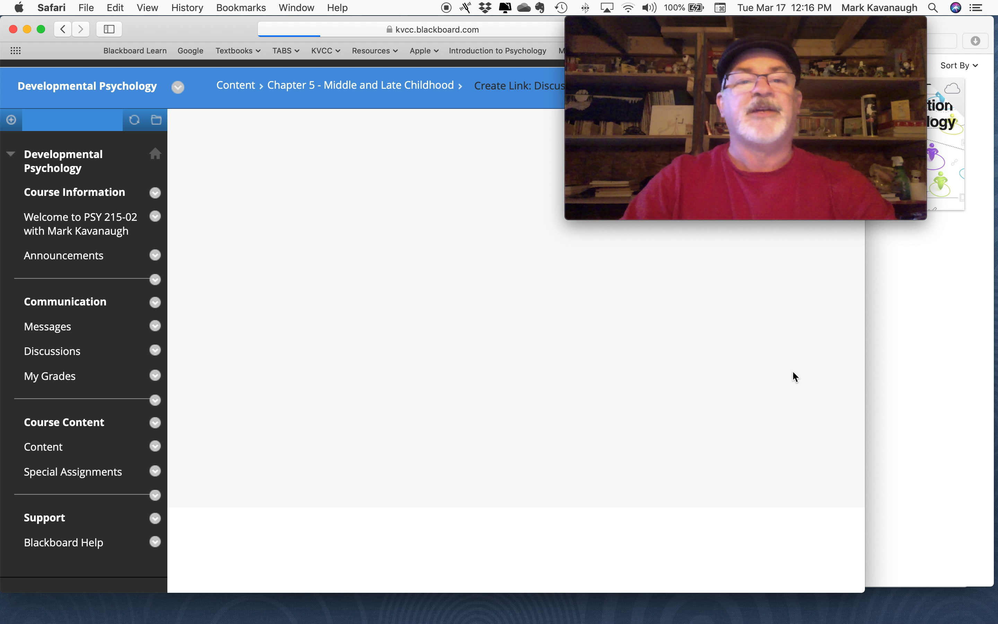
pyautogui.click(630, 9)
pyautogui.click(647, 37)
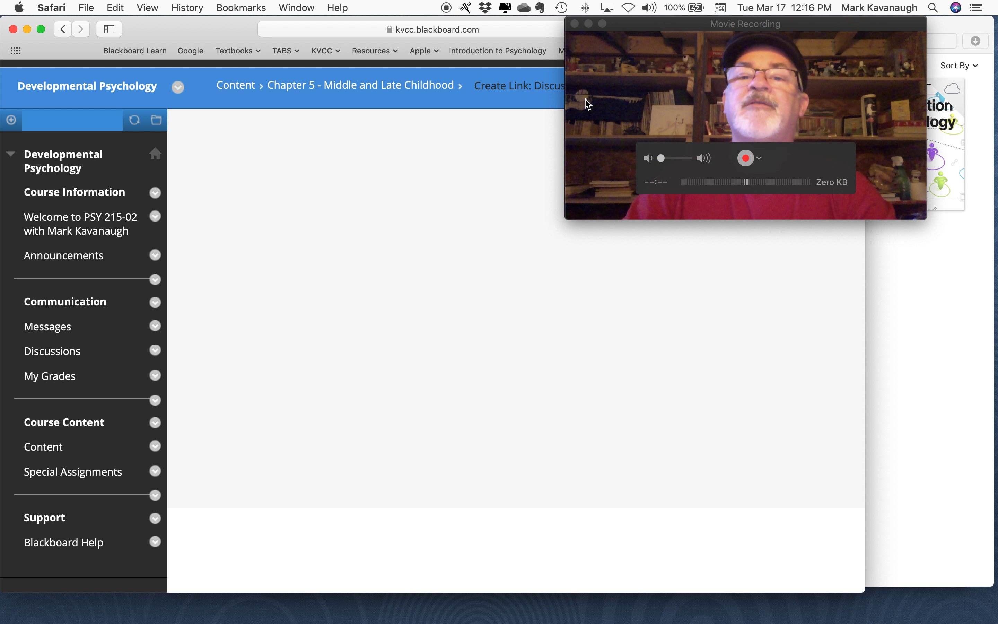
# Move the floating video window clear of the address bar and reload the discussion link page to get its form
pyautogui.moveTo(627, 26); pyautogui.dragTo(700, 58)
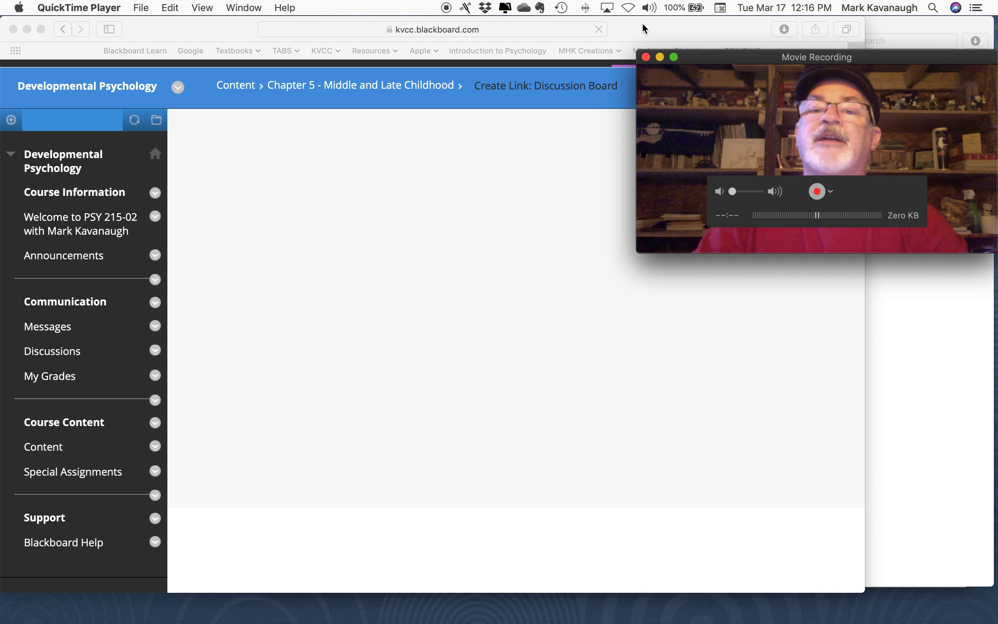
pyautogui.click(603, 31)
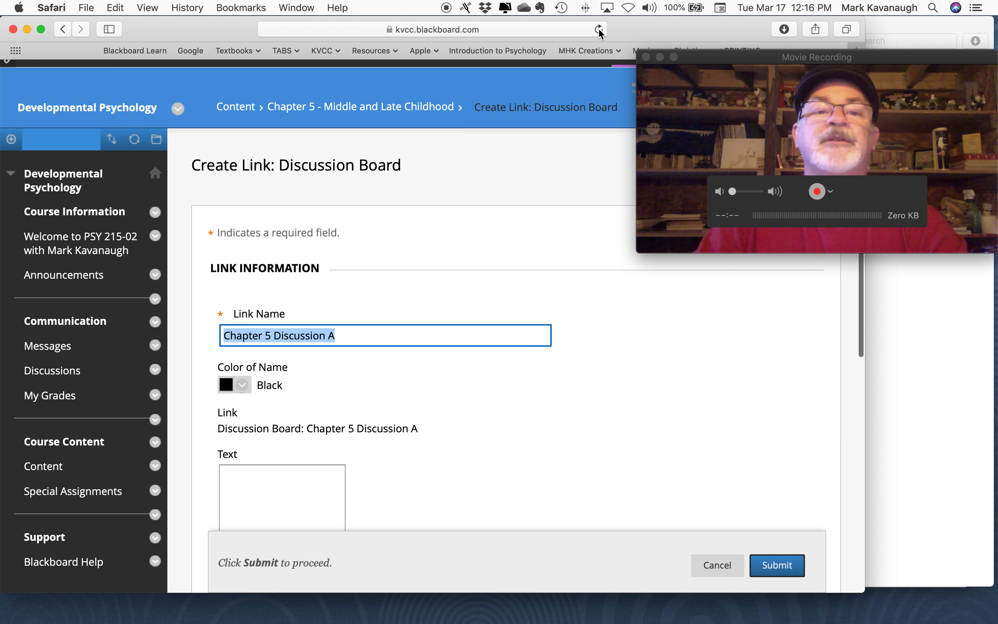
pyautogui.scroll(-2, 672, 368)
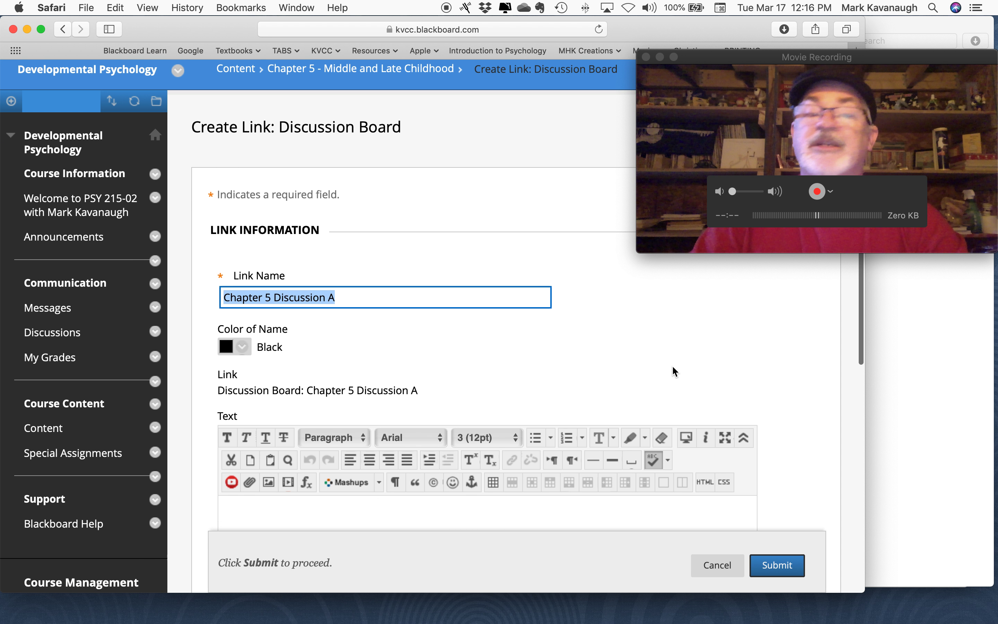
pyautogui.scroll(-3, 675, 371)
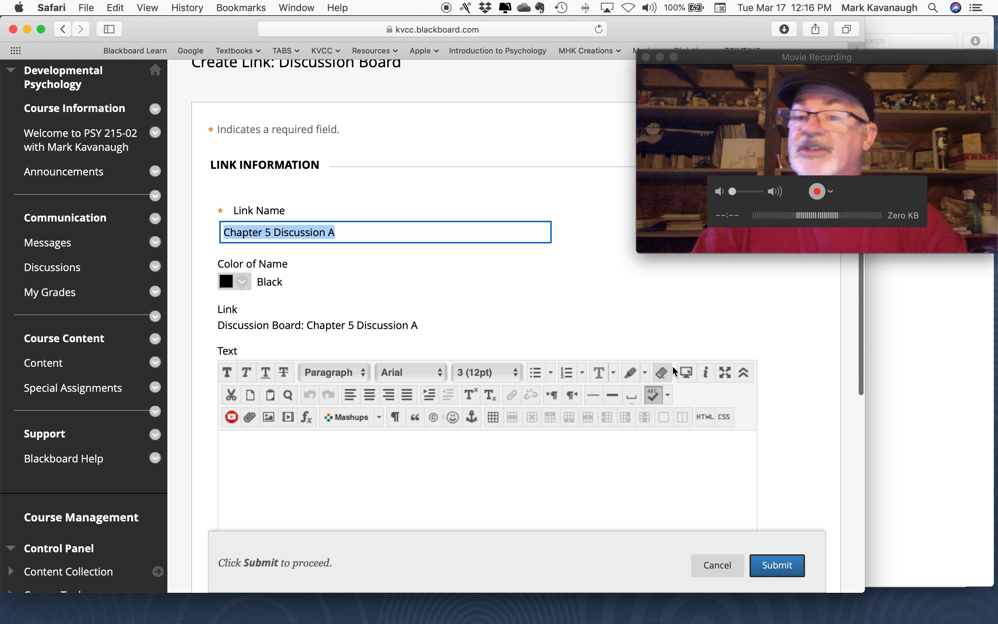
# Fill the discussion link's text with the notice about the mandatory COVD-19 survey posted on the course's main page, and submit the link
pyautogui.click(383, 496)
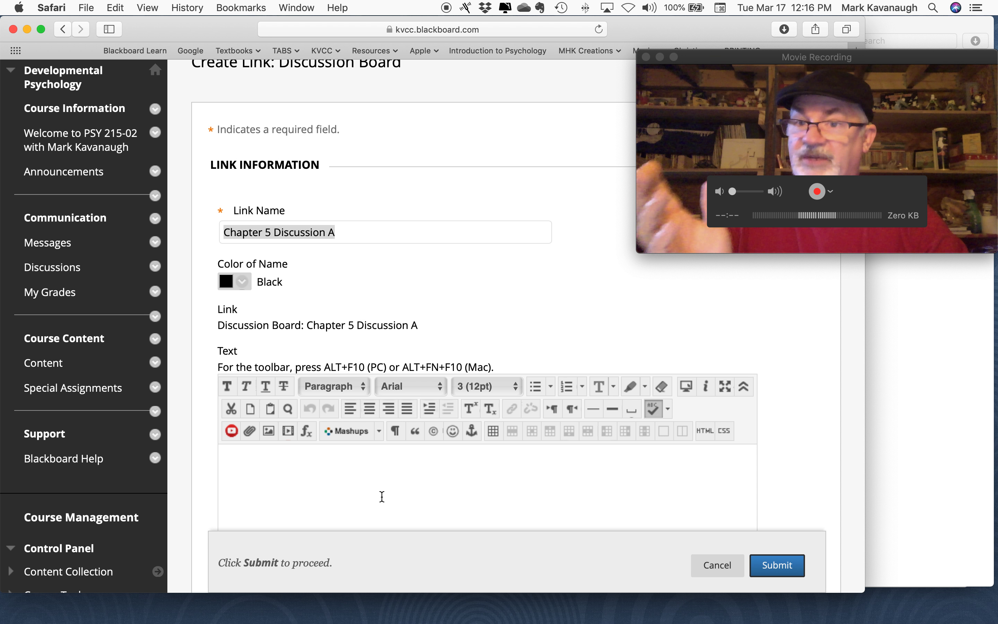
pyautogui.write('In an effort to assess any barriers to our decisions in regard to COVD-19, I have created a survey for you to complete.  It is posted on the main page of the course.  This is mandatory and form of assurance that you are OK and that you are aware of these changes.  Please take the time now to complete this survey so we can best prepare to make this transition as painless as possible!')
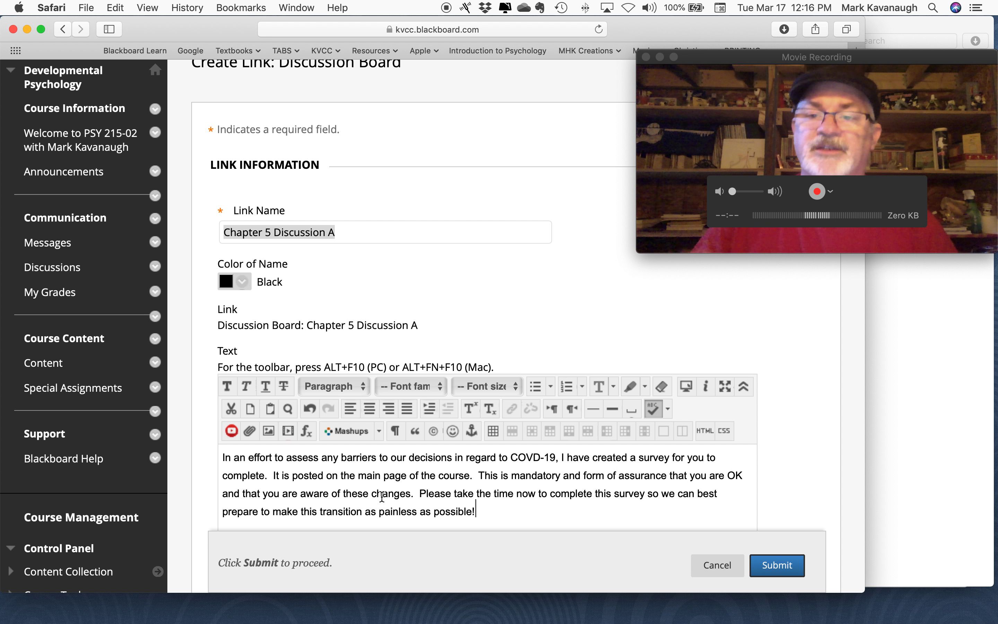
pyautogui.scroll(-10, 800, 405)
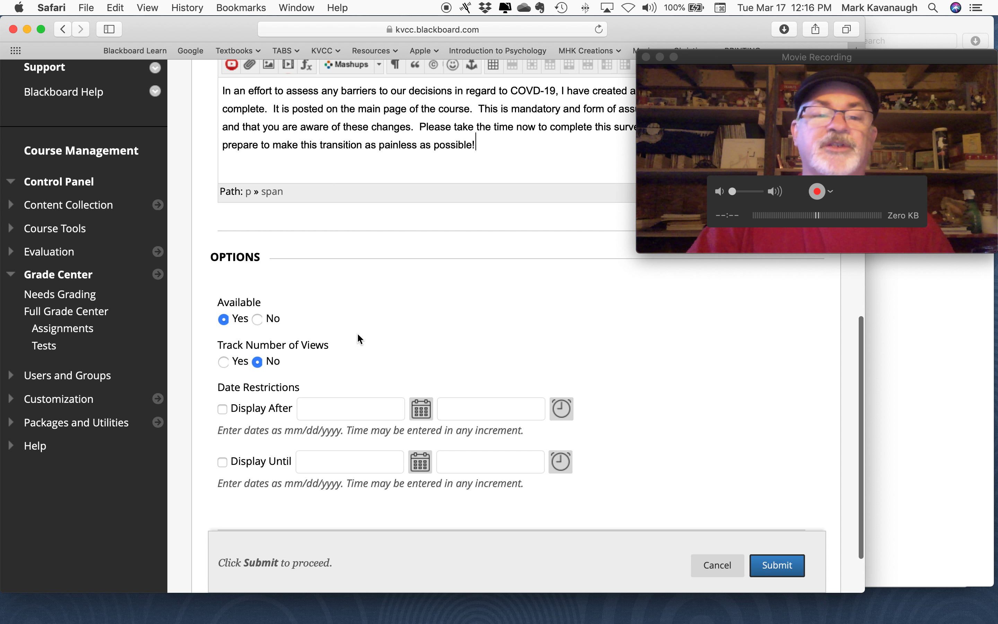
pyautogui.scroll(-4, 765, 376)
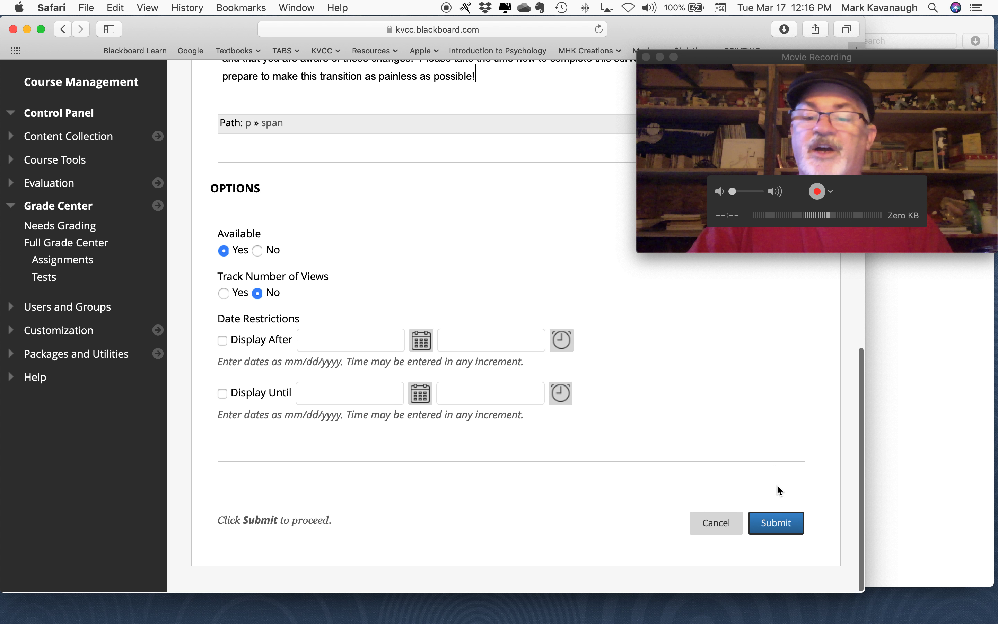
pyautogui.click(786, 528)
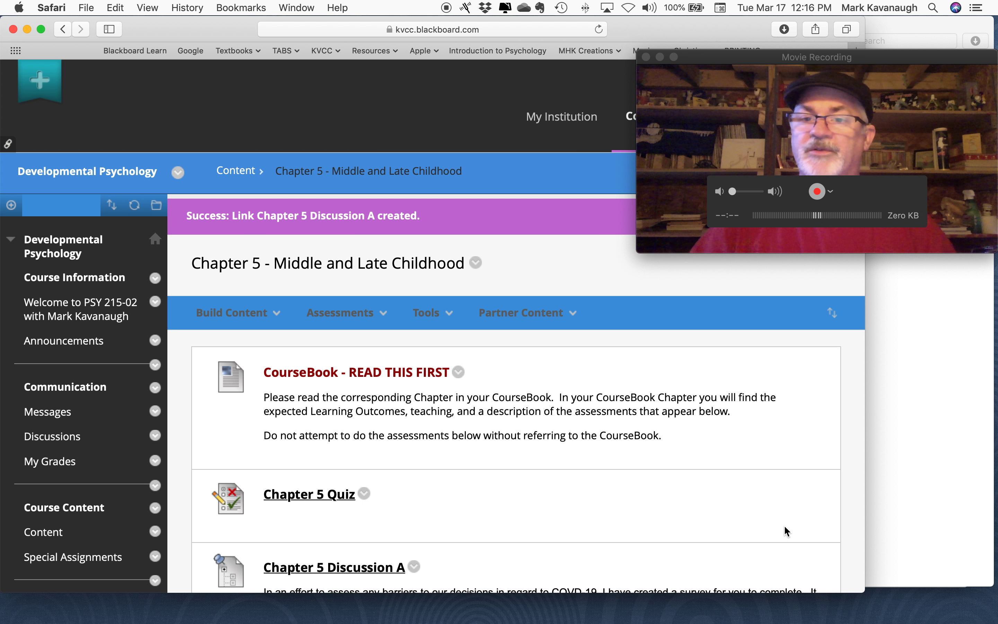
pyautogui.scroll(-4, 605, 441)
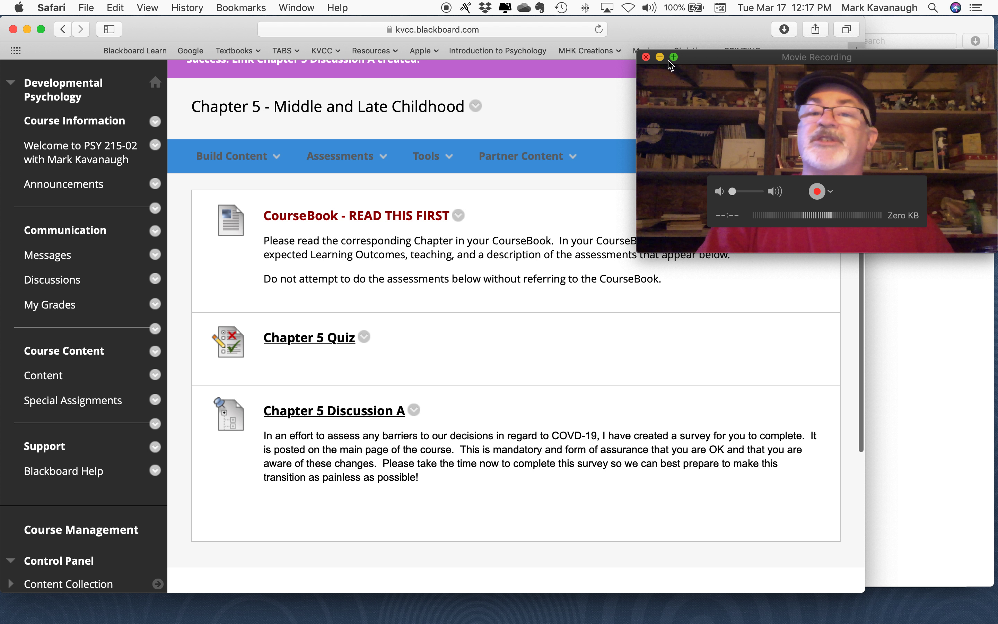
# Move the browser window clear of the floating video, turn edit mode off for the Chapter 5 folder, and return the window to its place
pyautogui.moveTo(577, 37); pyautogui.dragTo(585, 270)
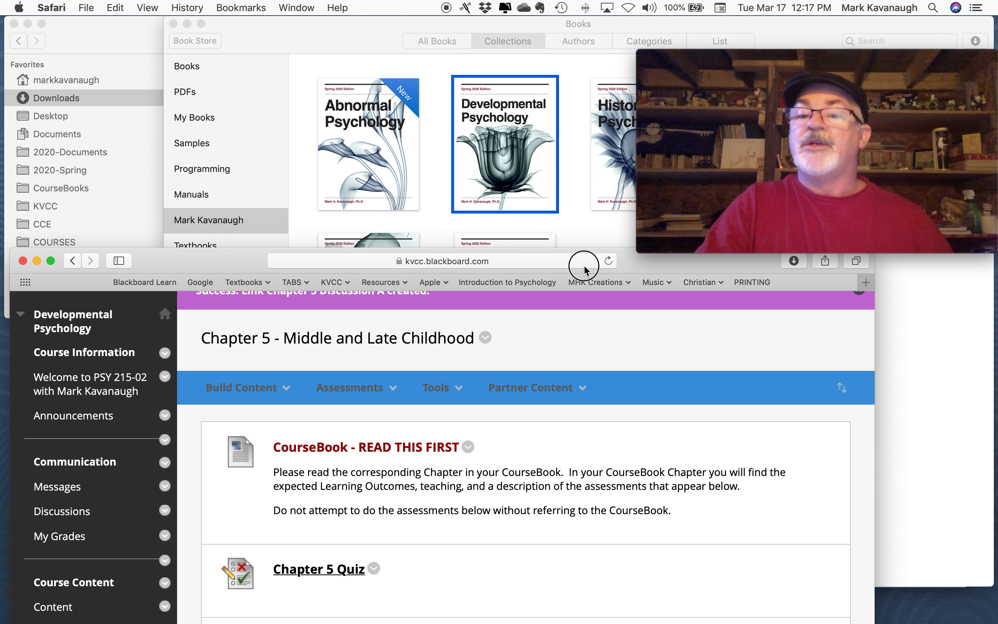
pyautogui.scroll(5, 670, 365)
pyautogui.click(849, 410)
pyautogui.moveTo(228, 268); pyautogui.dragTo(219, 36)
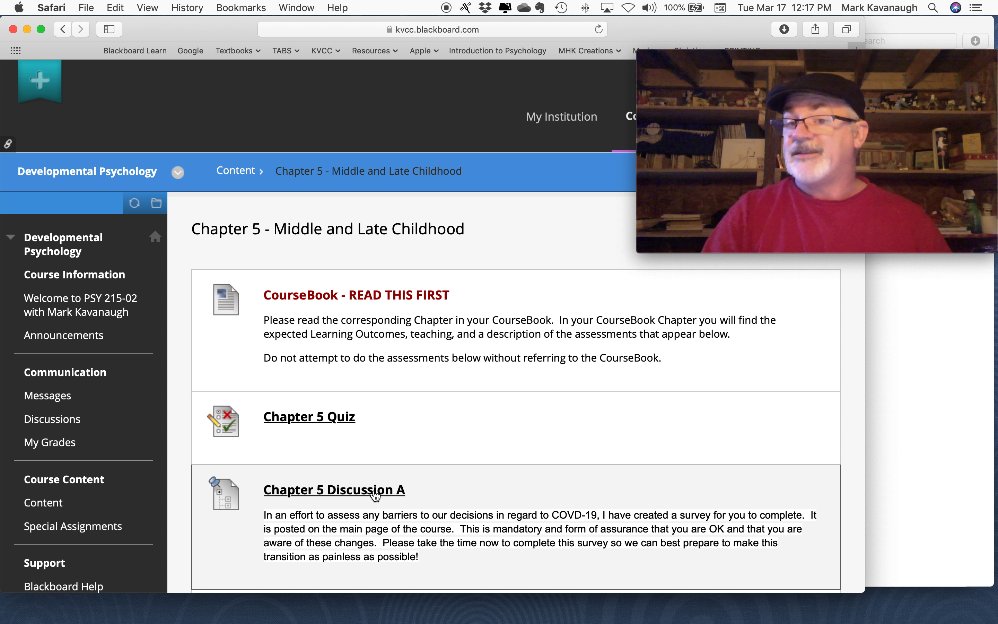
# Expand the course tools in the course management area and open Rubrics
pyautogui.scroll(-3, 520, 470)
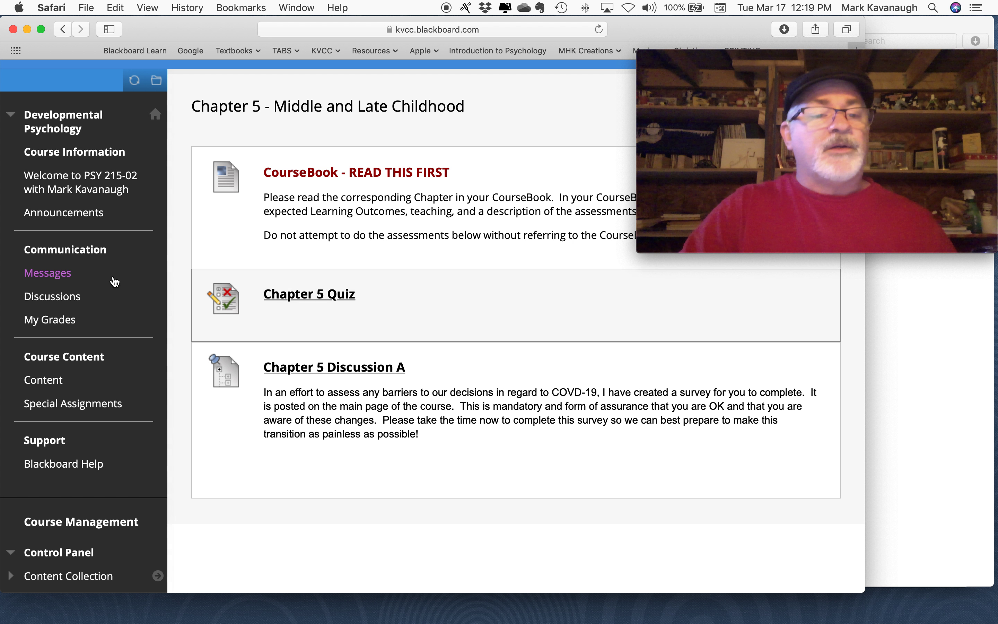
pyautogui.scroll(-6, 115, 281)
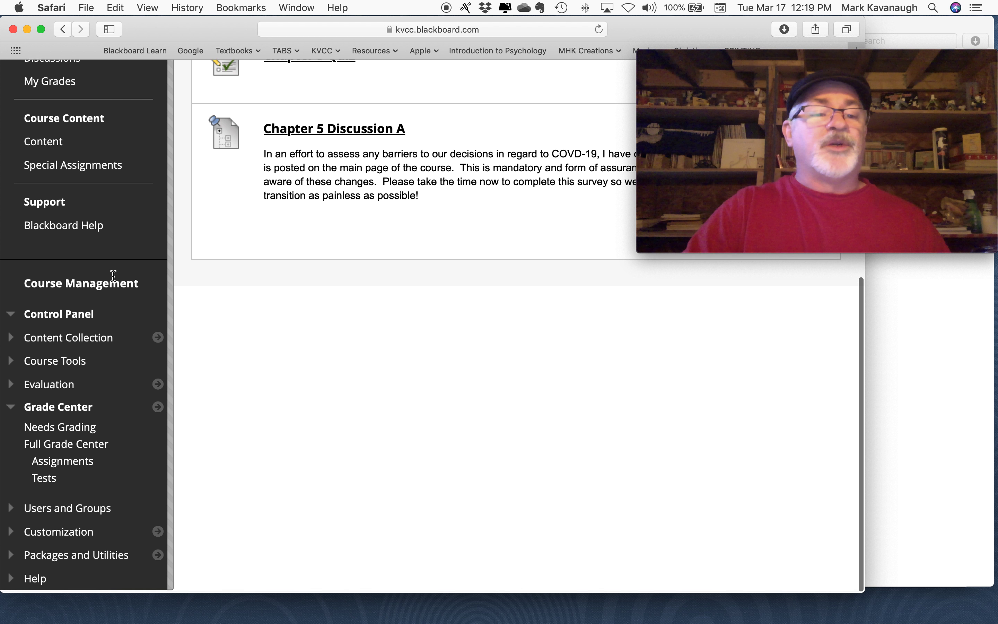
pyautogui.click(68, 366)
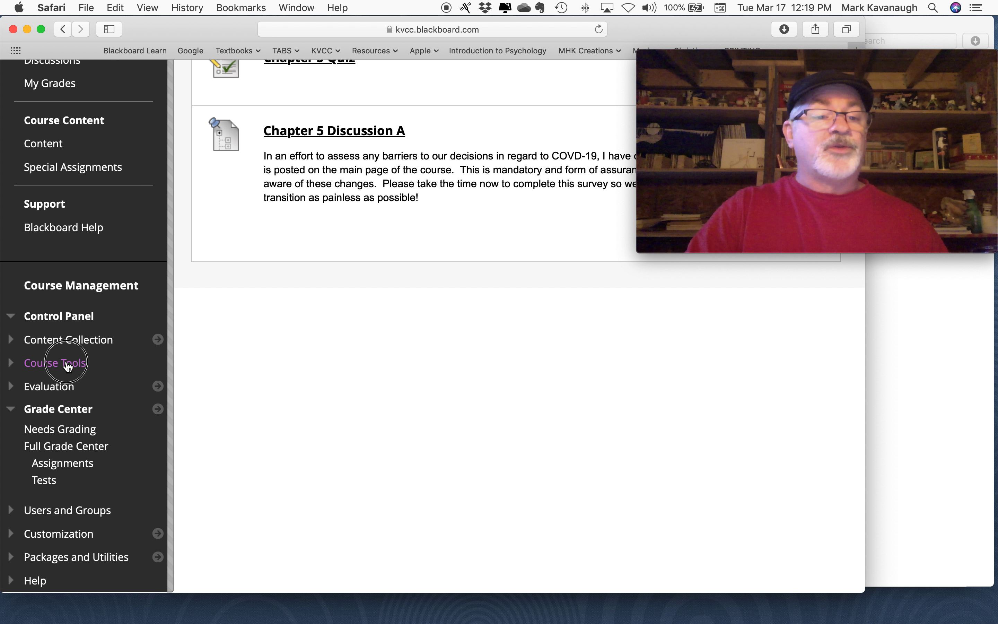
pyautogui.scroll(-8, 68, 366)
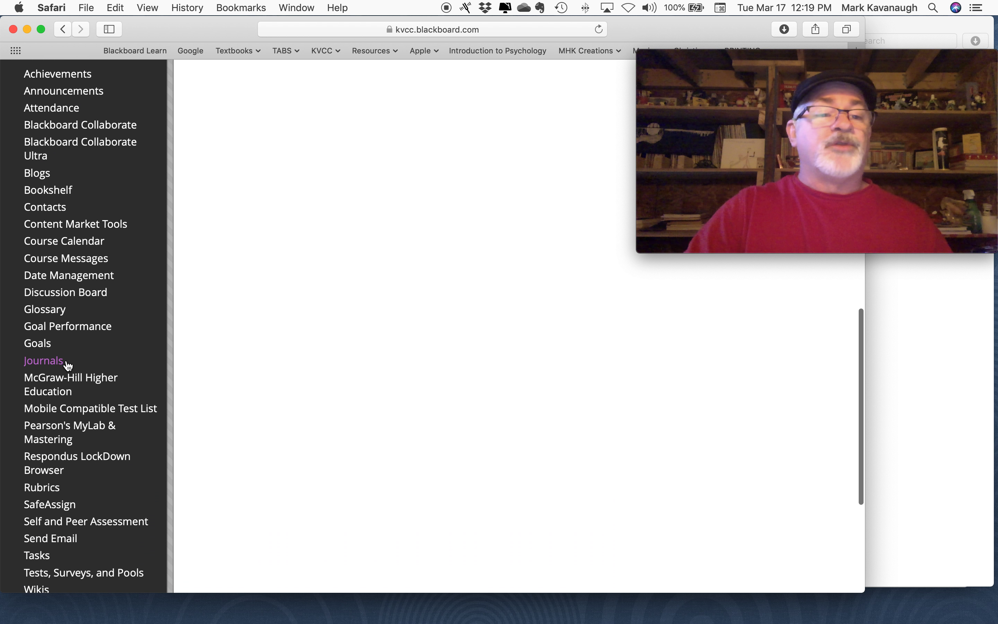
pyautogui.scroll(-4, 67, 367)
pyautogui.click(46, 329)
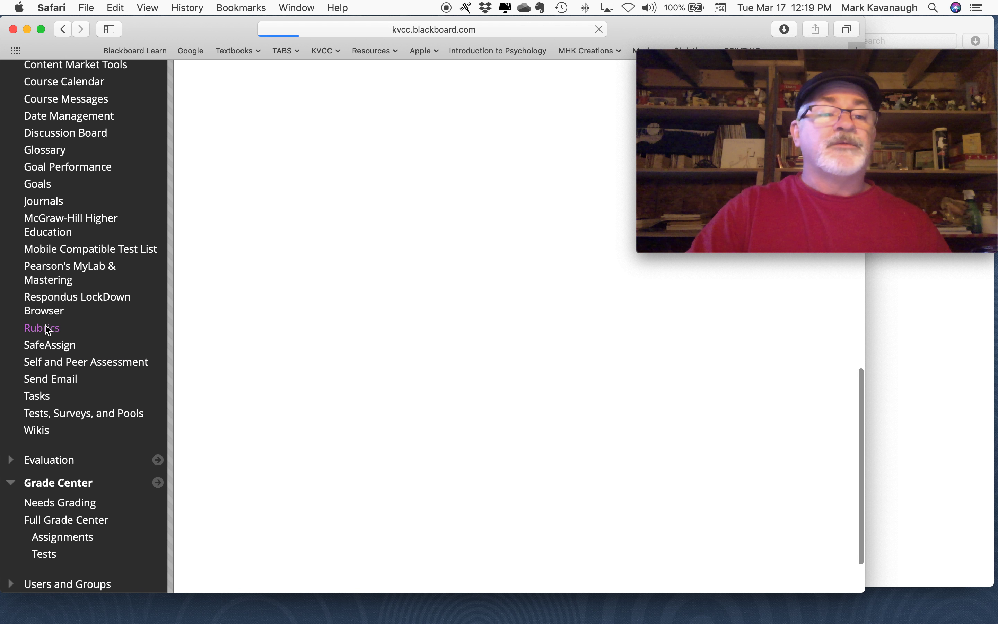